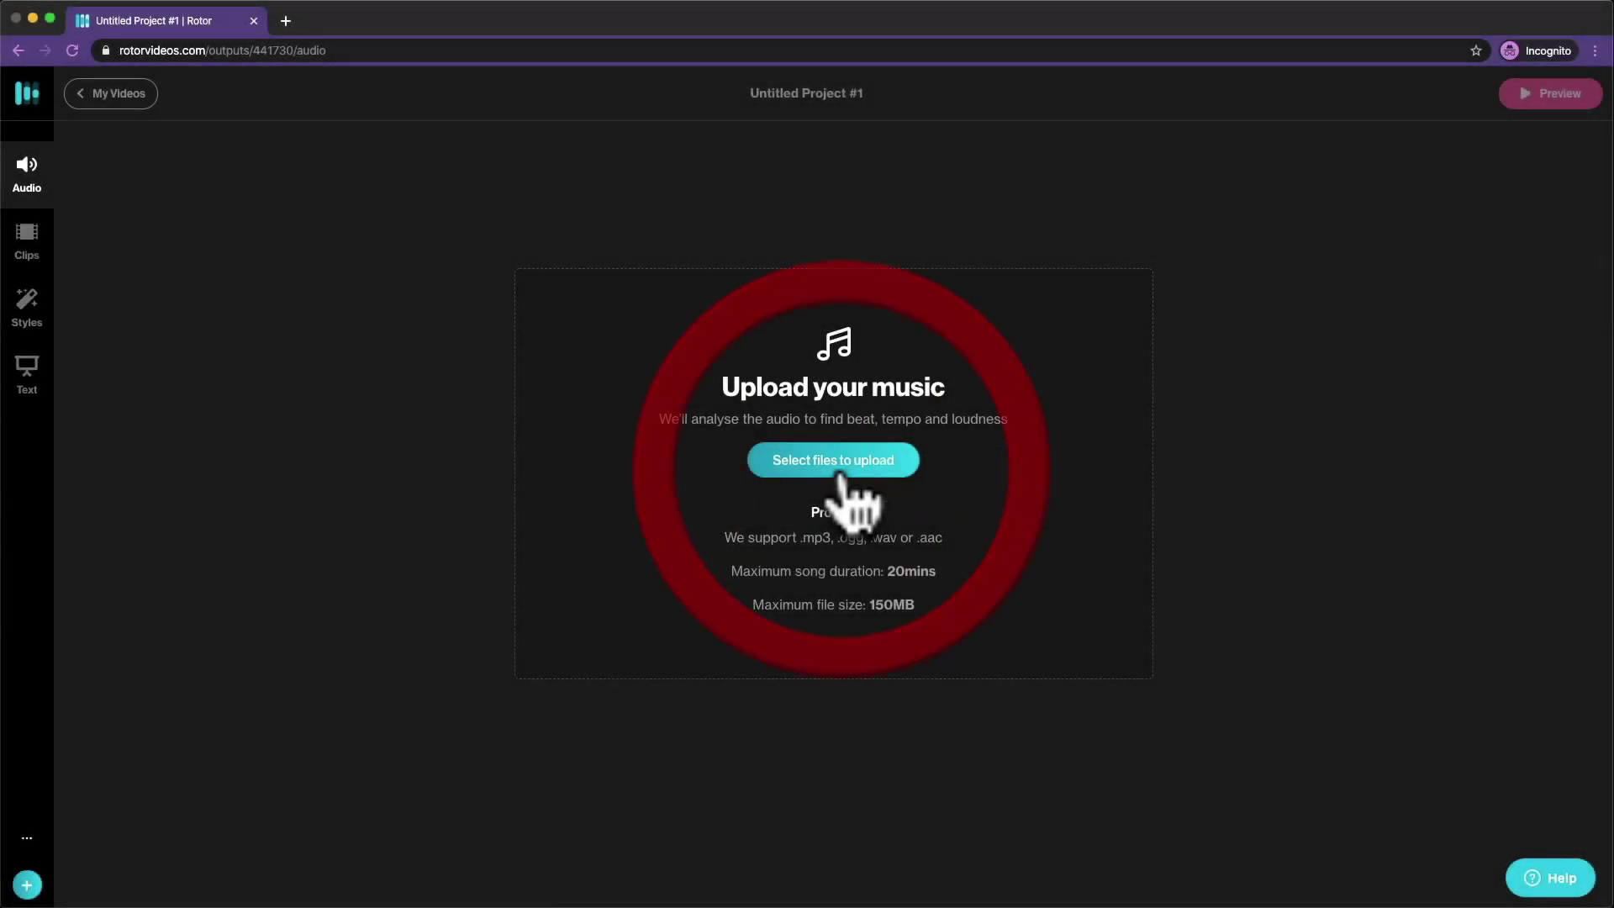
Upload a Prospa MP3 track as the new project's music
{"action": "left_click", "coordinate": [833, 459]}
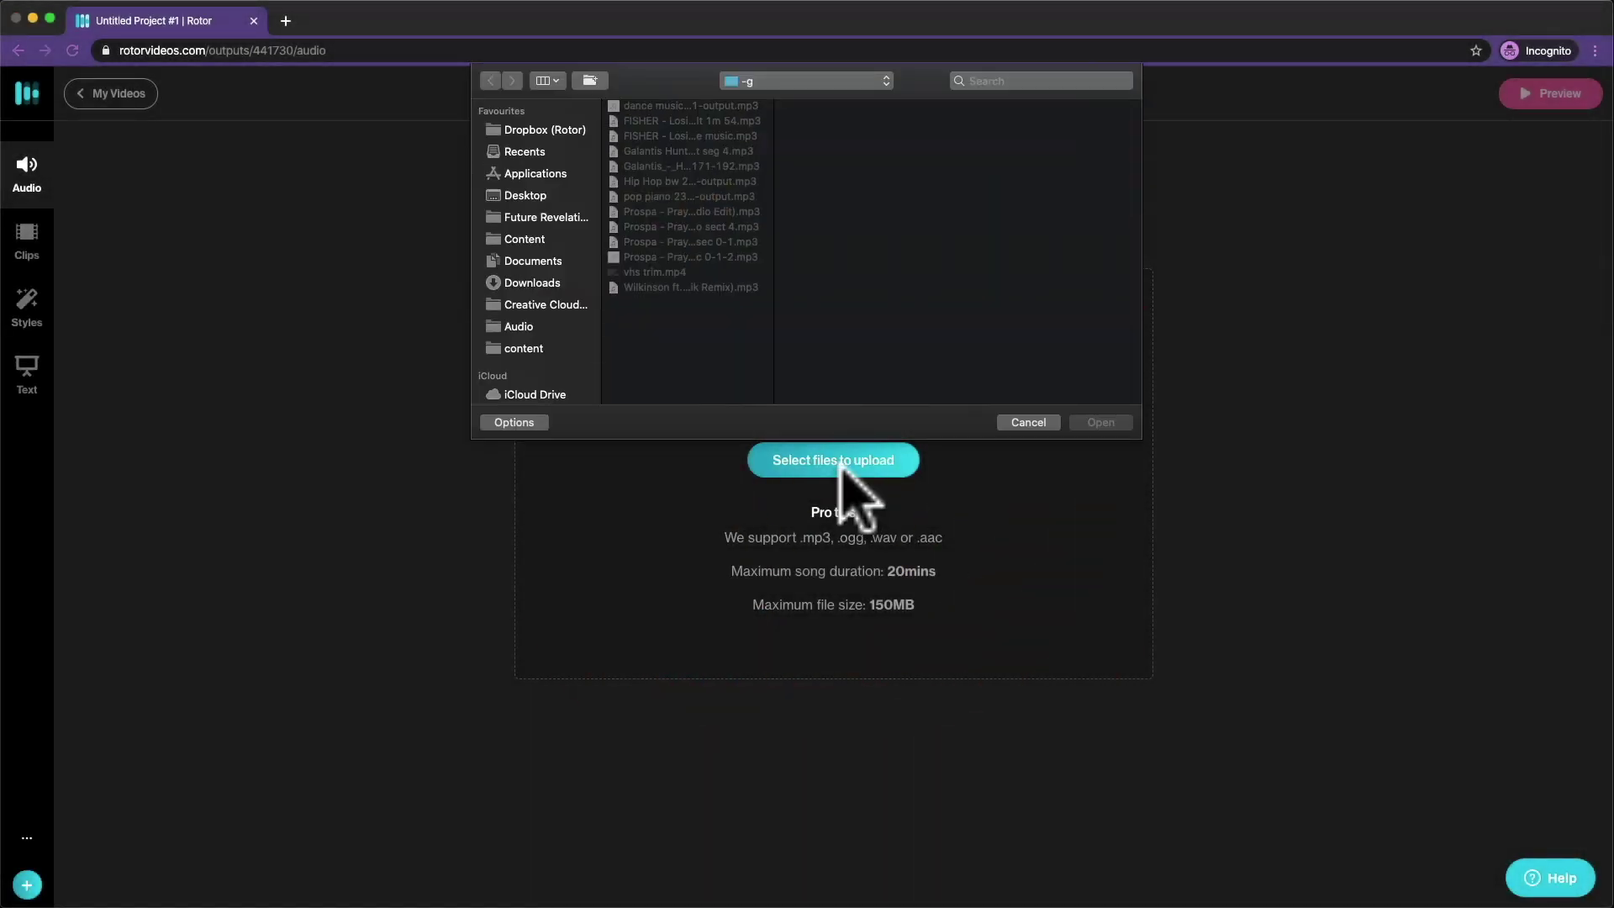
{"action": "left_click", "coordinate": [676, 256]}
{"action": "left_click", "coordinate": [1101, 422]}
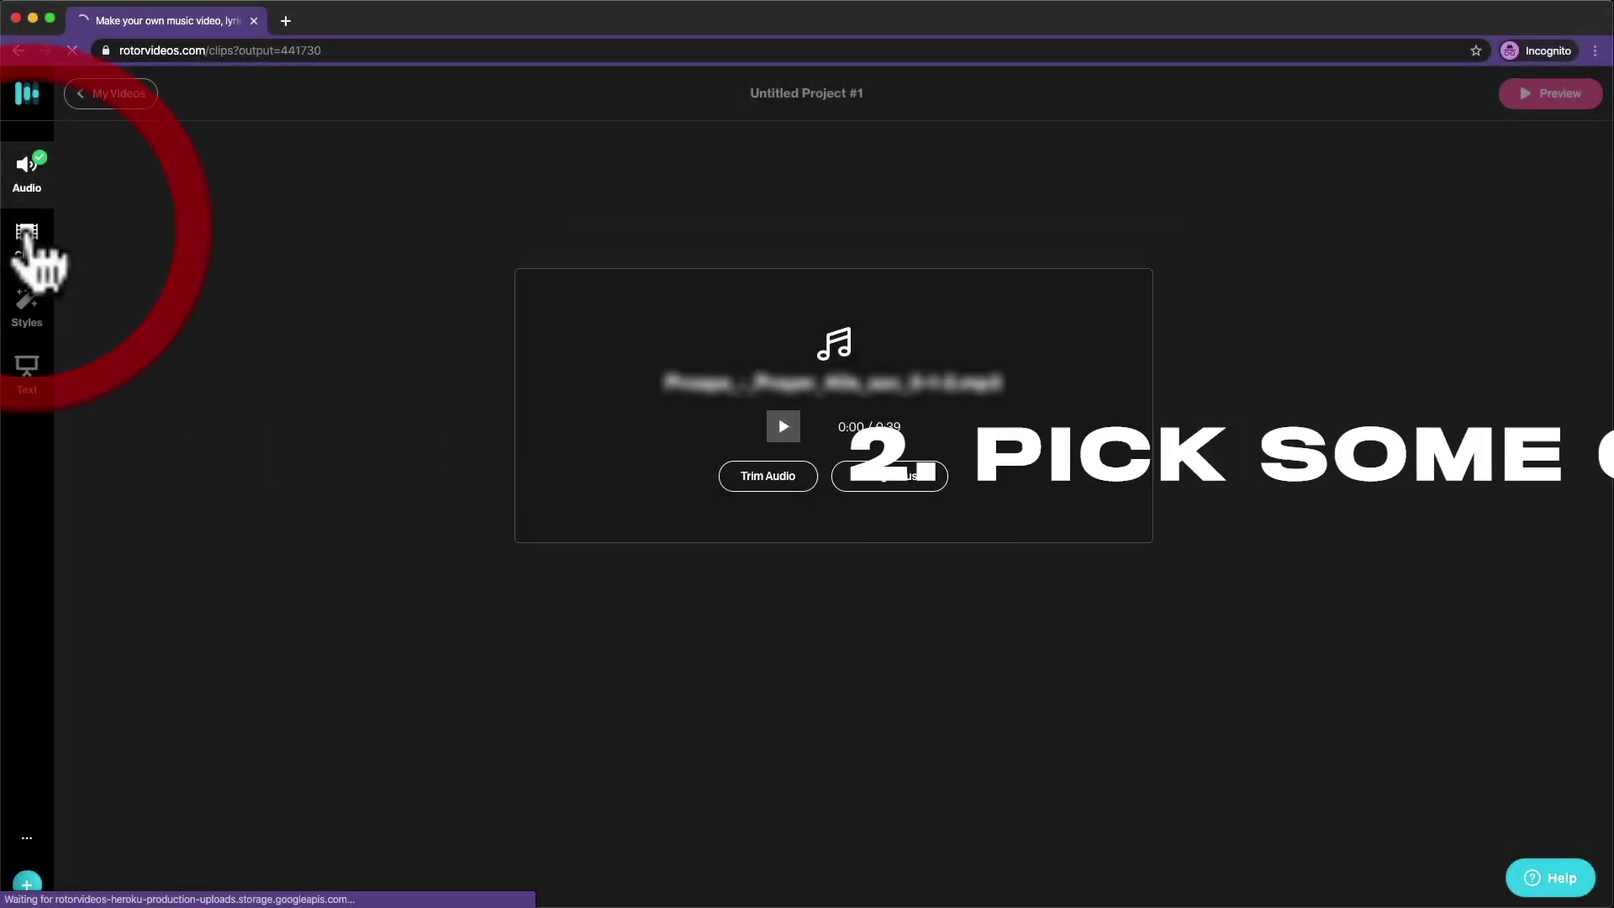
{"action": "scroll", "coordinate": [755, 391], "scroll_direction": "down", "scroll_amount": 2}
{"action": "scroll", "coordinate": [755, 391], "scroll_direction": "down", "scroll_amount": 3}
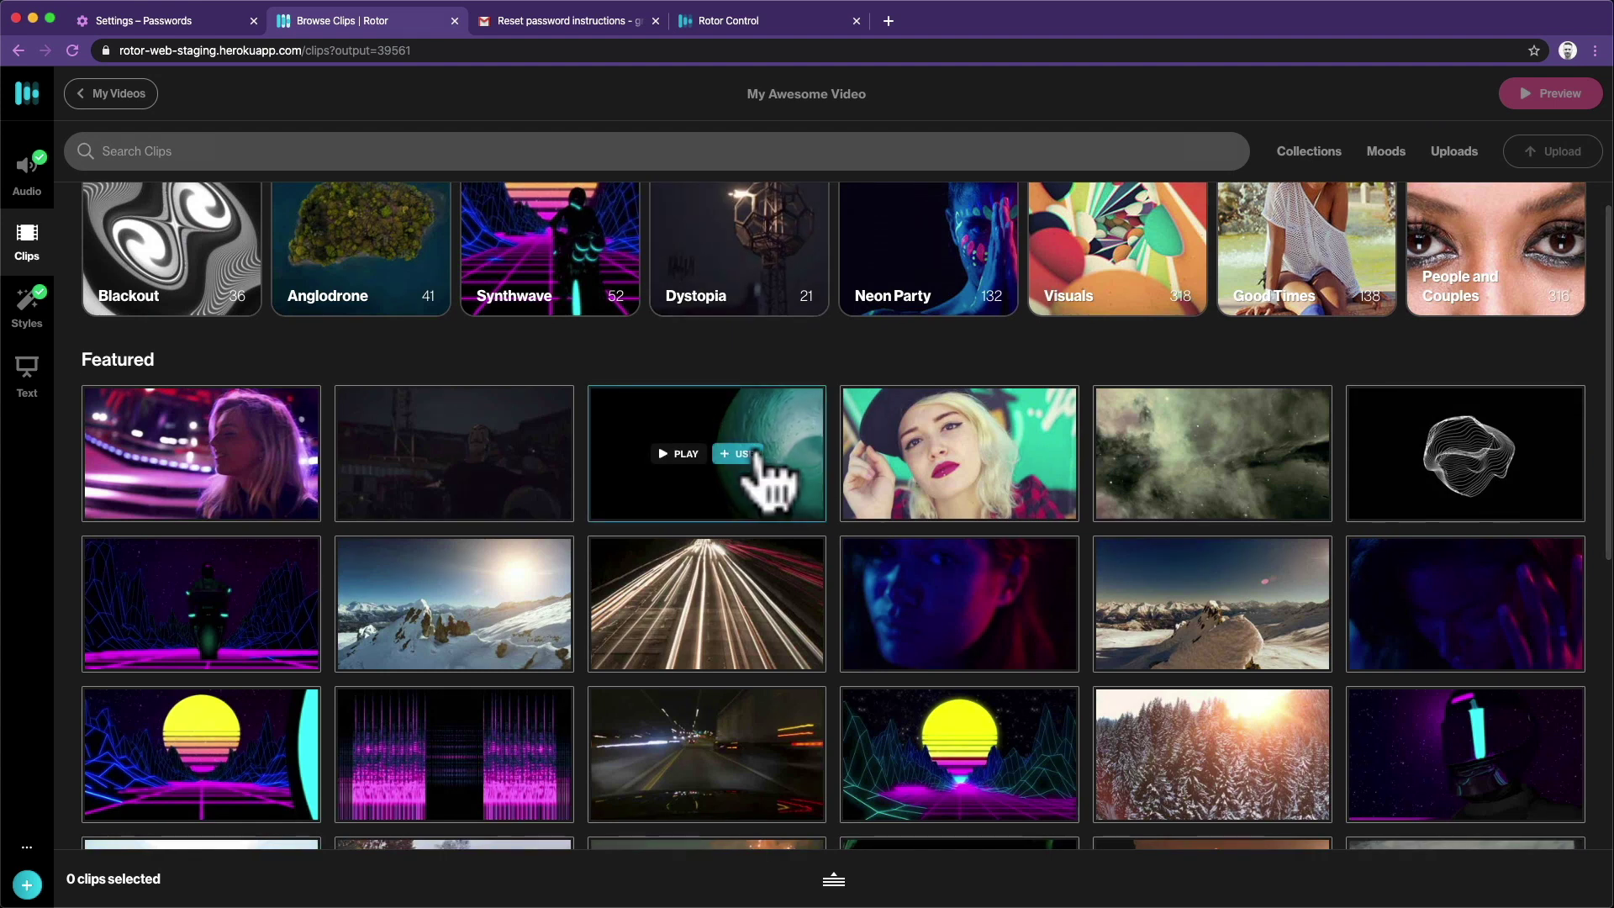
Add the dark planet, cloudy smoke, neon-lit woman and blue-lit face featured clips
{"action": "left_click", "coordinate": [745, 455]}
{"action": "left_click", "coordinate": [1249, 454]}
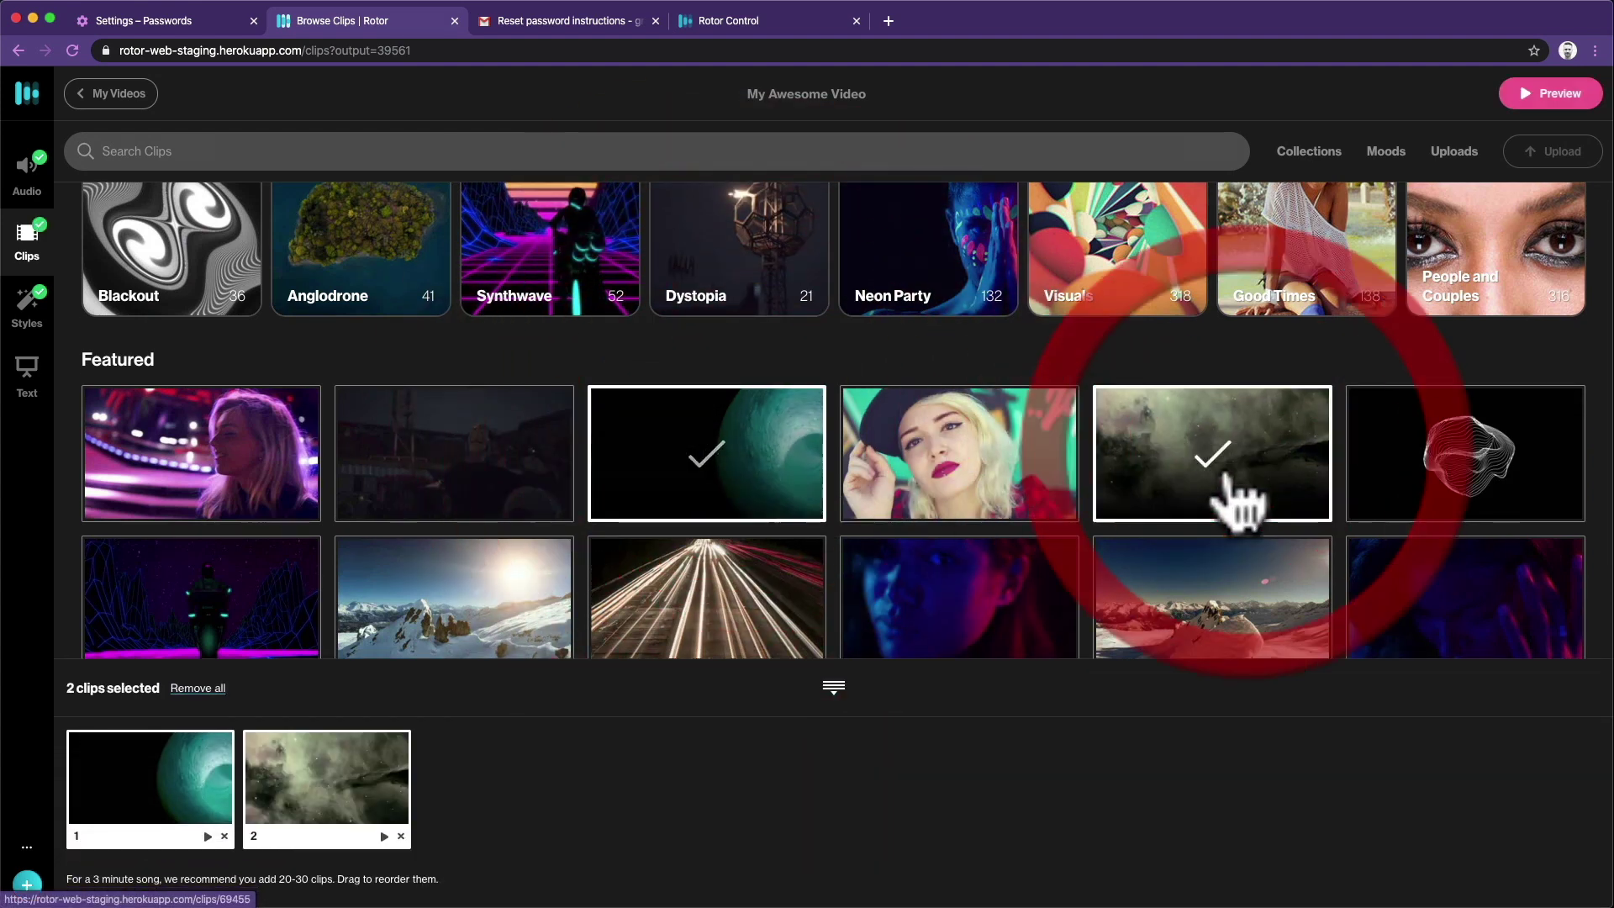
{"action": "scroll", "coordinate": [807, 441], "scroll_direction": "down", "scroll_amount": 2}
{"action": "left_click", "coordinate": [240, 355]}
{"action": "scroll", "coordinate": [807, 455], "scroll_direction": "down", "scroll_amount": 2}
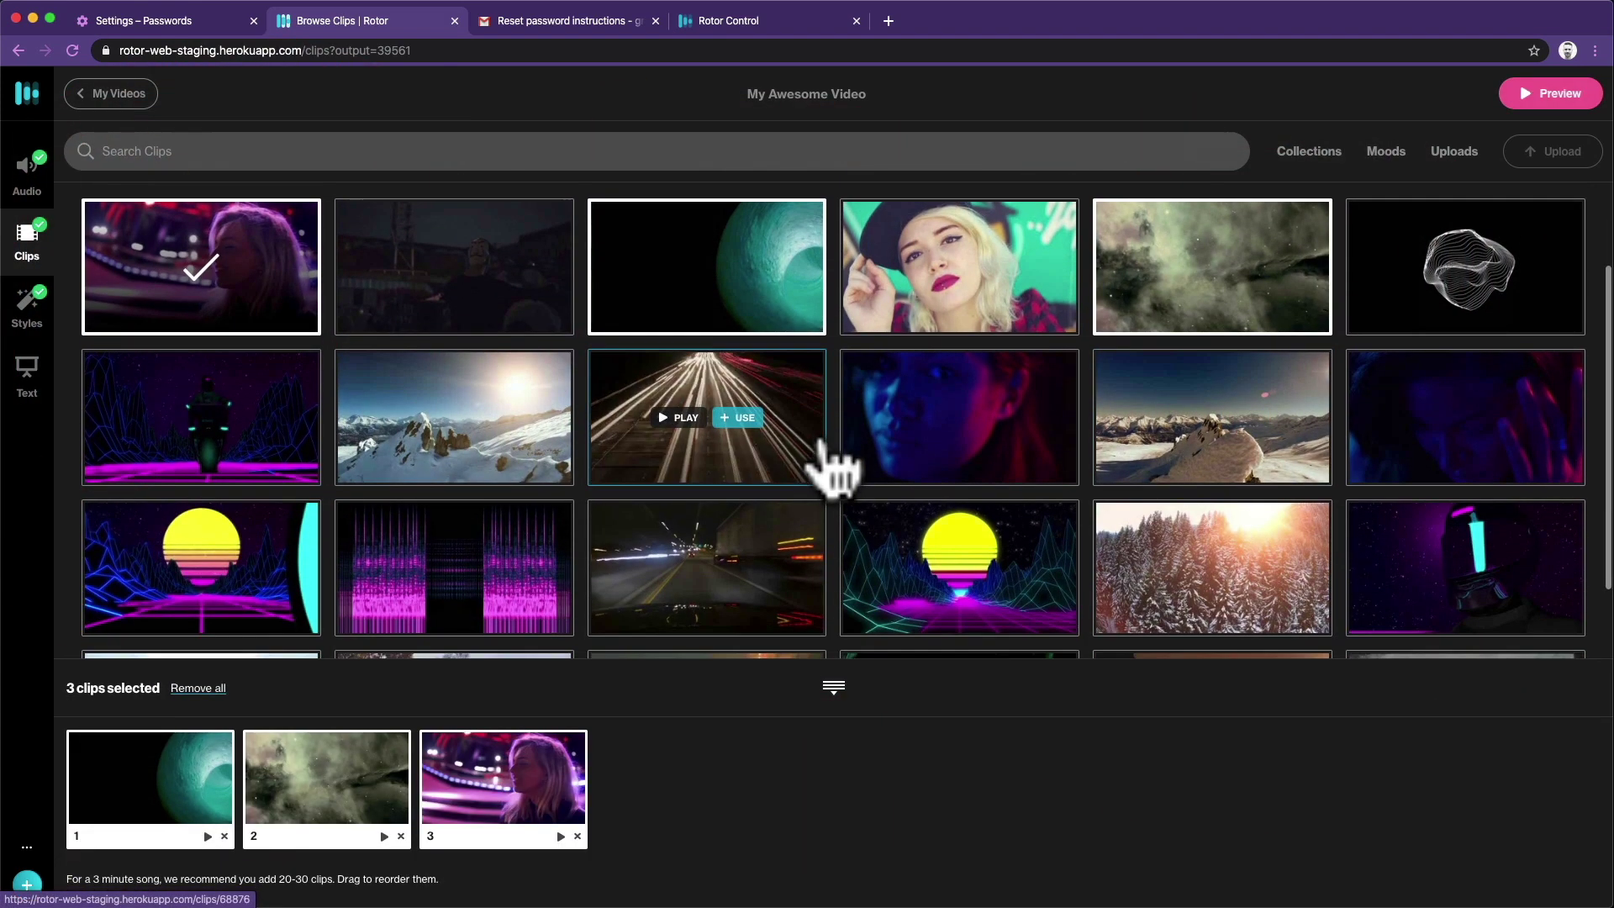
{"action": "left_click", "coordinate": [983, 397]}
{"action": "scroll", "coordinate": [1047, 416], "scroll_direction": "up", "scroll_amount": 5}
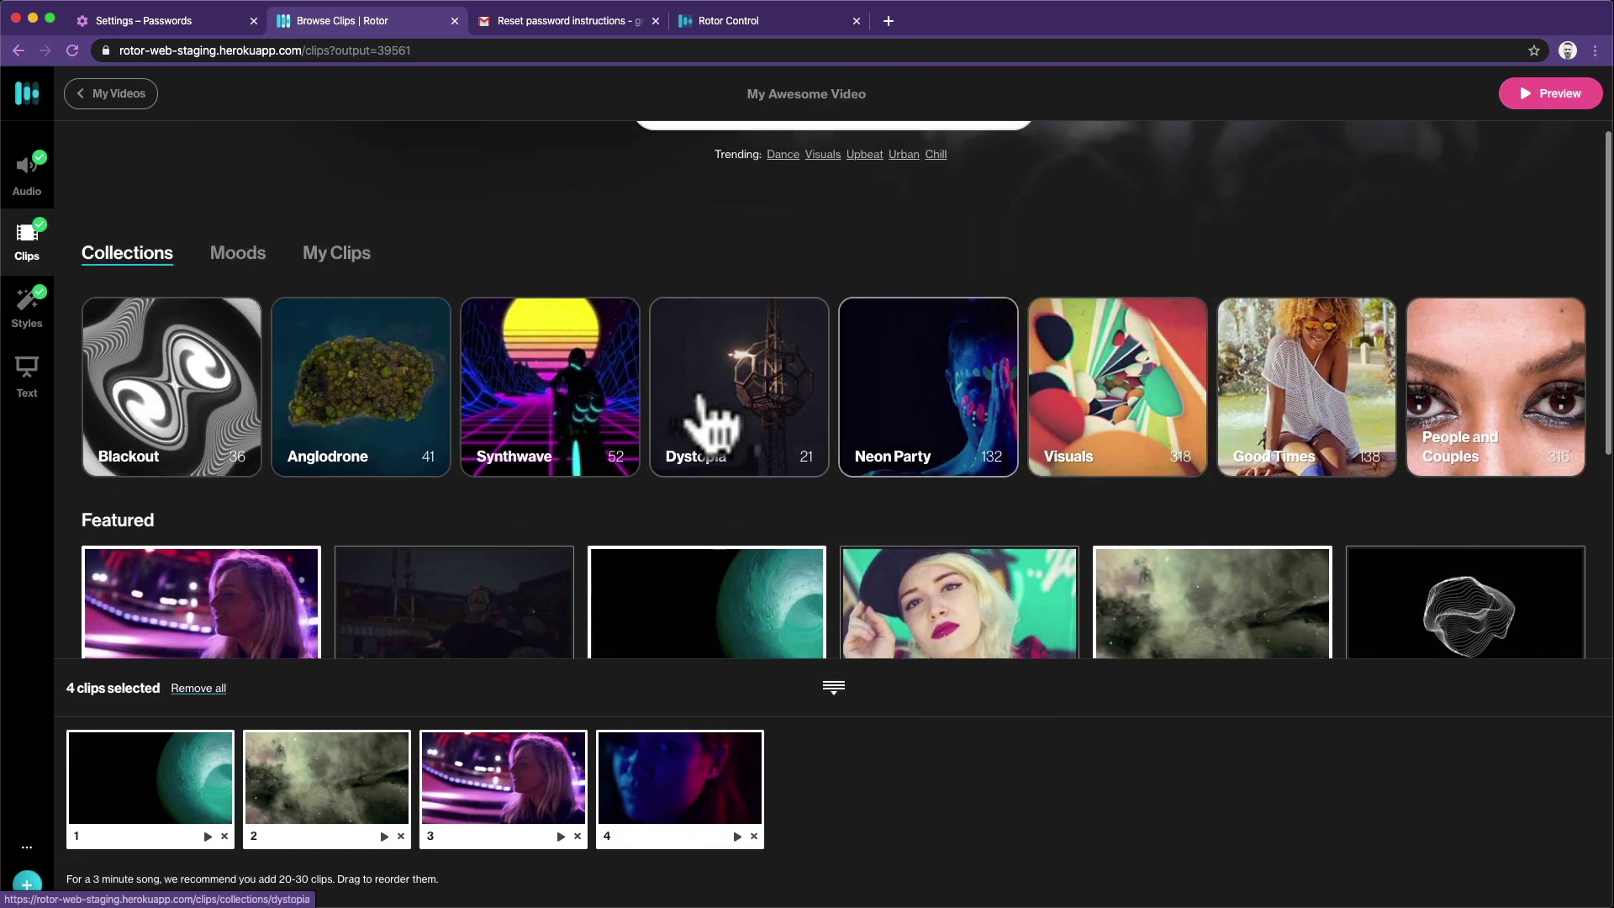
Add the purple kaleidoscope clip from the Synthwave collection
{"action": "left_click", "coordinate": [707, 398]}
{"action": "scroll", "coordinate": [883, 429], "scroll_direction": "down", "scroll_amount": 3}
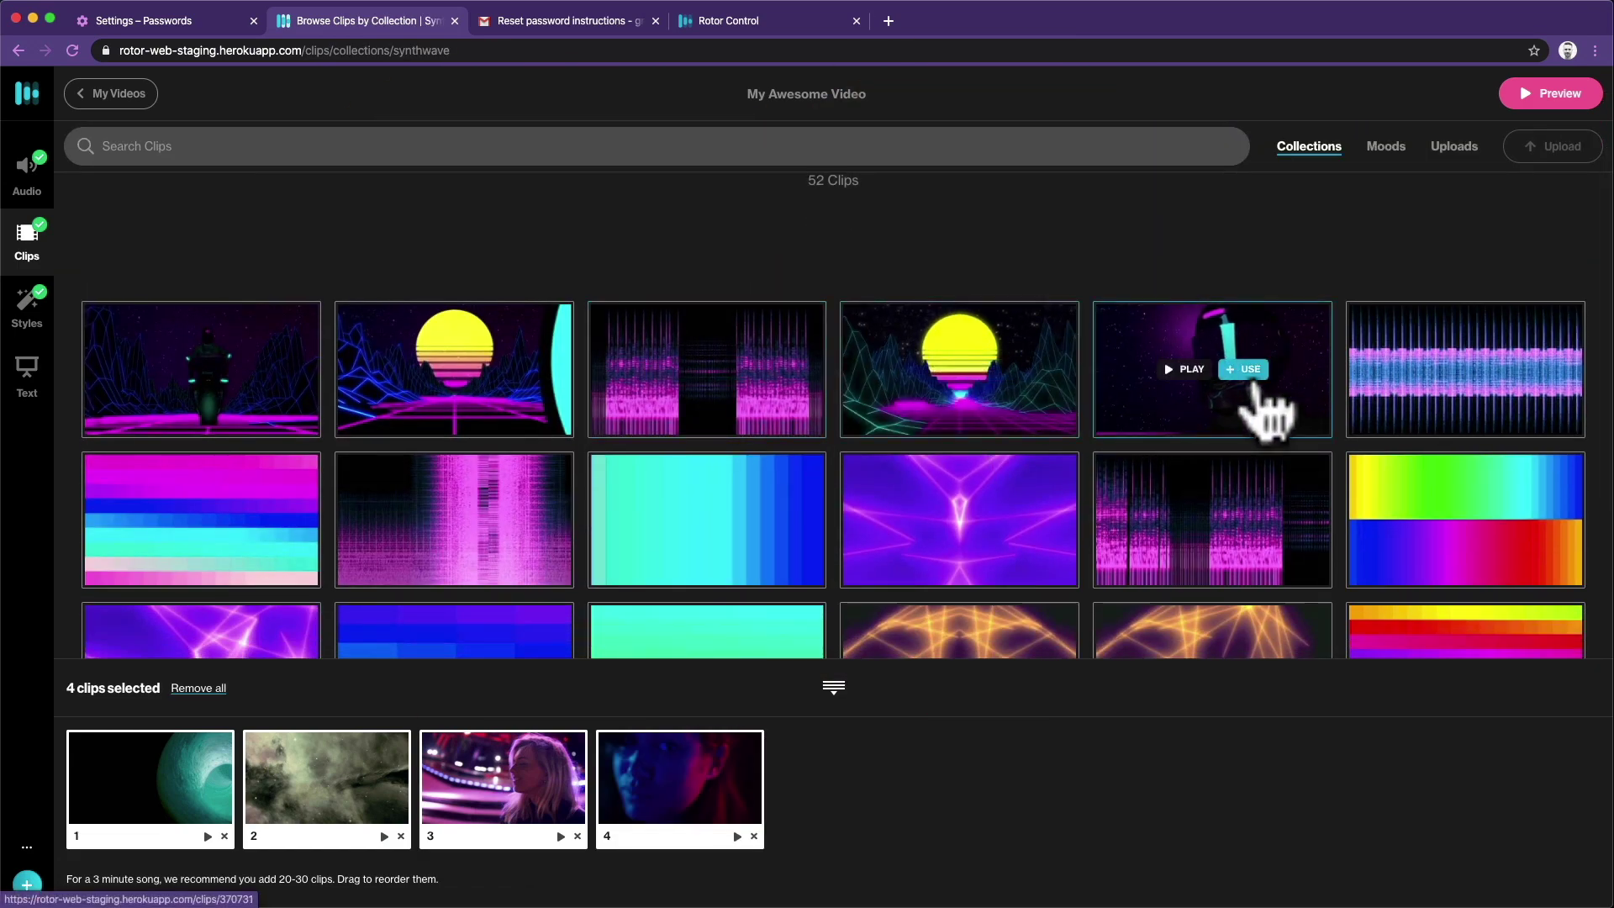
{"action": "mouse_move", "coordinate": [1211, 369]}
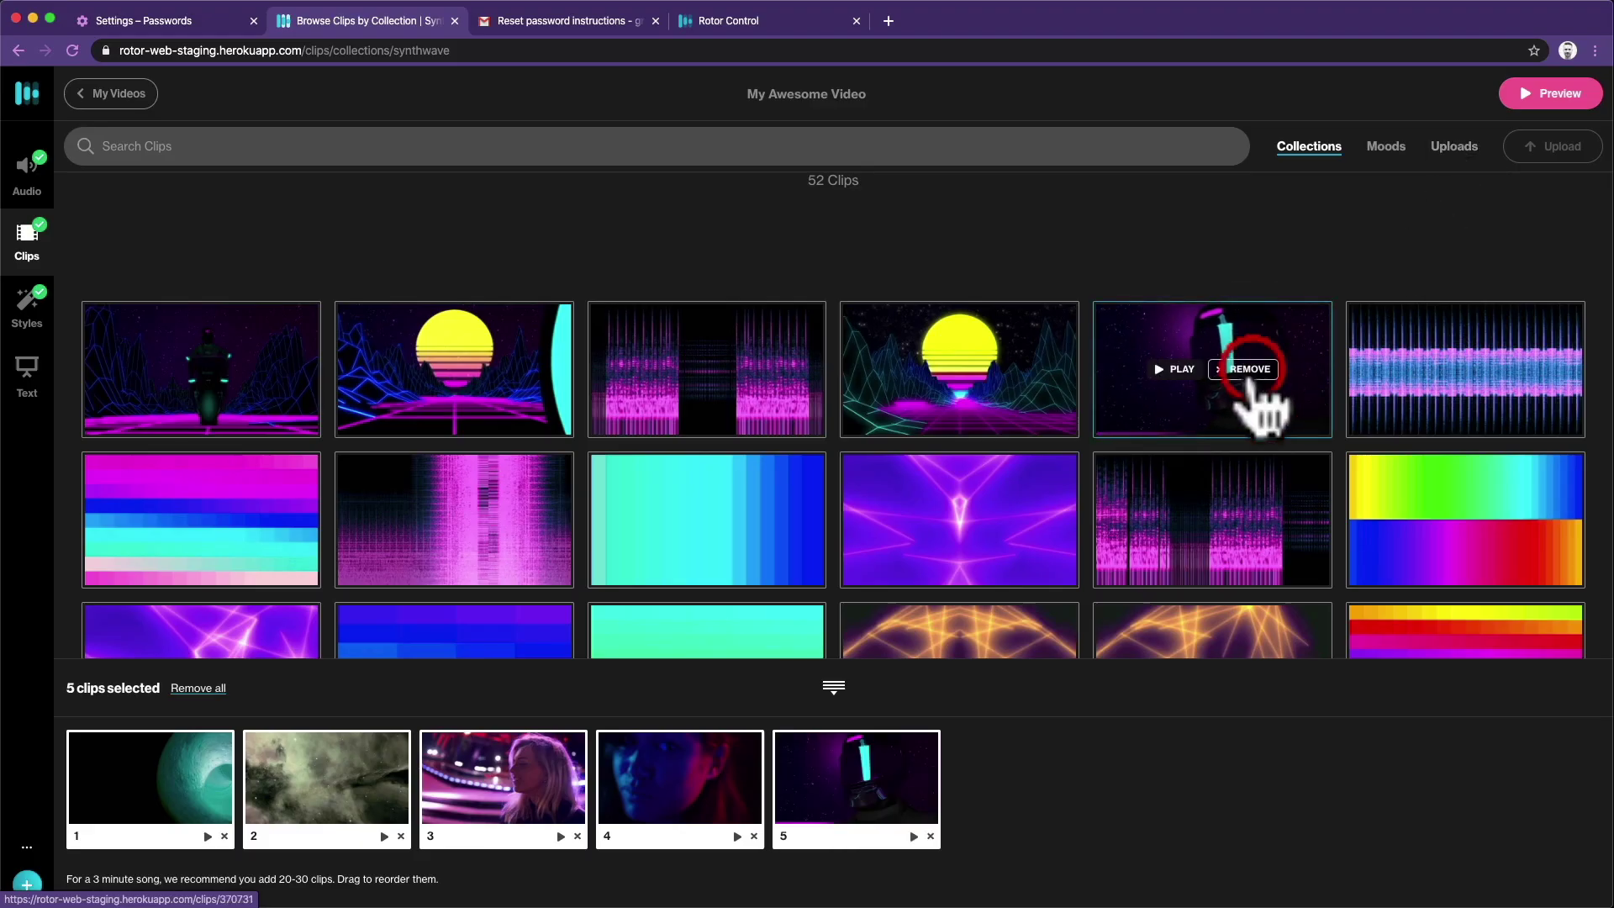
{"action": "scroll", "coordinate": [1009, 417], "scroll_direction": "up", "scroll_amount": 2}
{"action": "scroll", "coordinate": [1009, 417], "scroll_direction": "down", "scroll_amount": 3}
{"action": "left_click", "coordinate": [971, 372]}
{"action": "scroll", "coordinate": [756, 378], "scroll_direction": "up", "scroll_amount": 1}
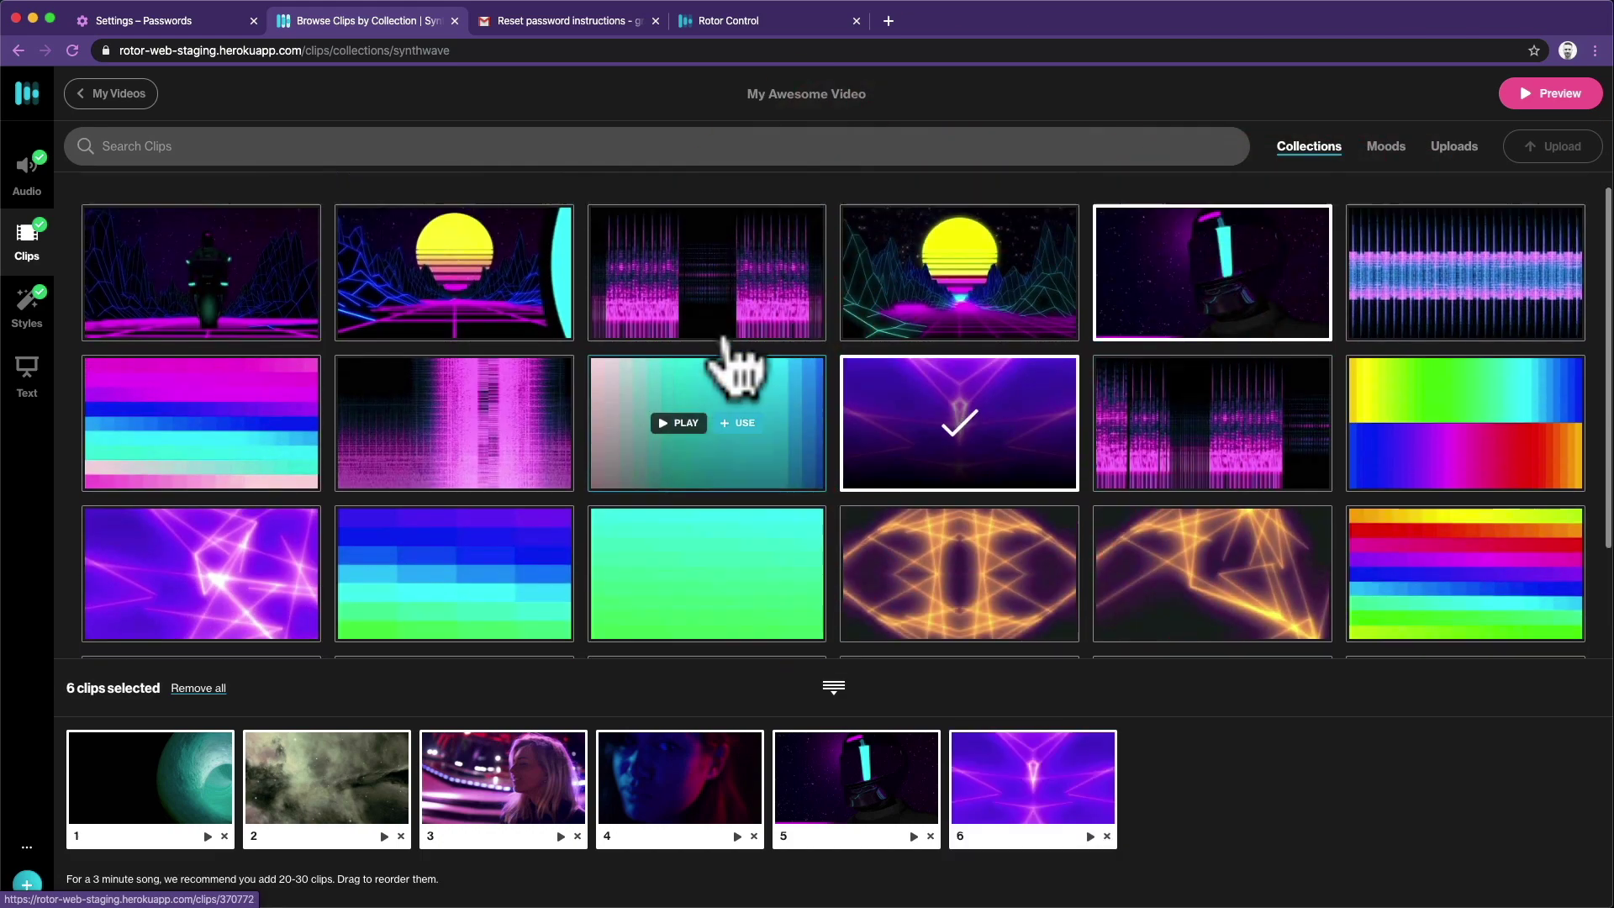
{"action": "scroll", "coordinate": [737, 367], "scroll_direction": "up", "scroll_amount": 3}
{"action": "left_click", "coordinate": [1310, 146]}
Add the white mesh, nebula and fire Visuals clips, moving white mesh to sixth place
{"action": "left_click", "coordinate": [1236, 265]}
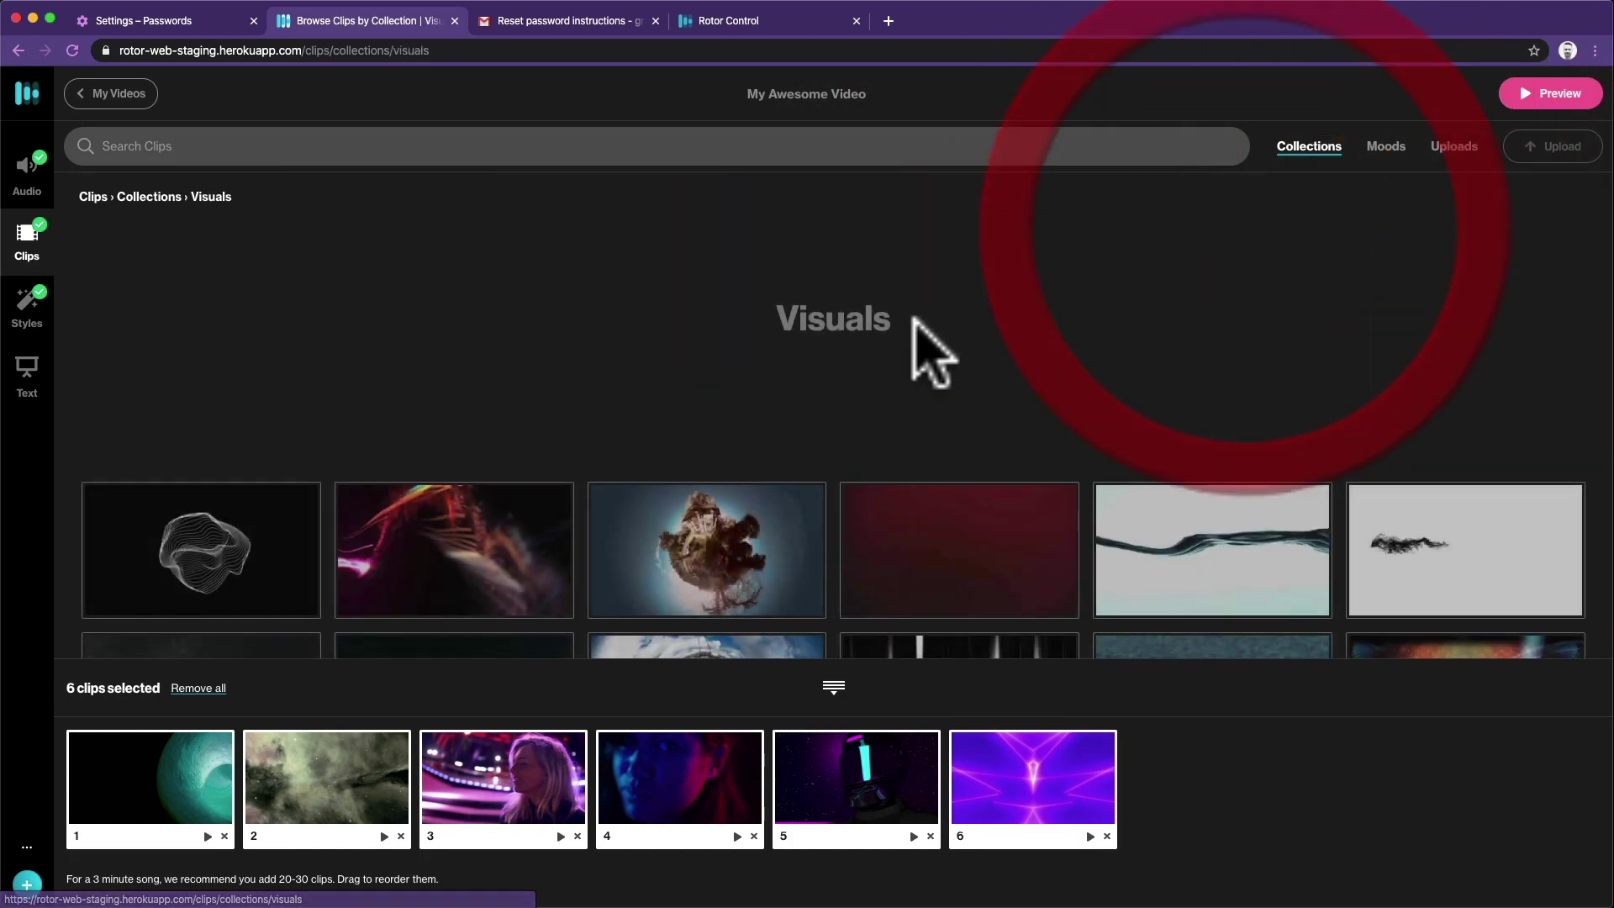
{"action": "scroll", "coordinate": [934, 378], "scroll_direction": "down", "scroll_amount": 5}
{"action": "scroll", "coordinate": [940, 385], "scroll_direction": "down", "scroll_amount": 3}
{"action": "scroll", "coordinate": [939, 391], "scroll_direction": "down", "scroll_amount": 2}
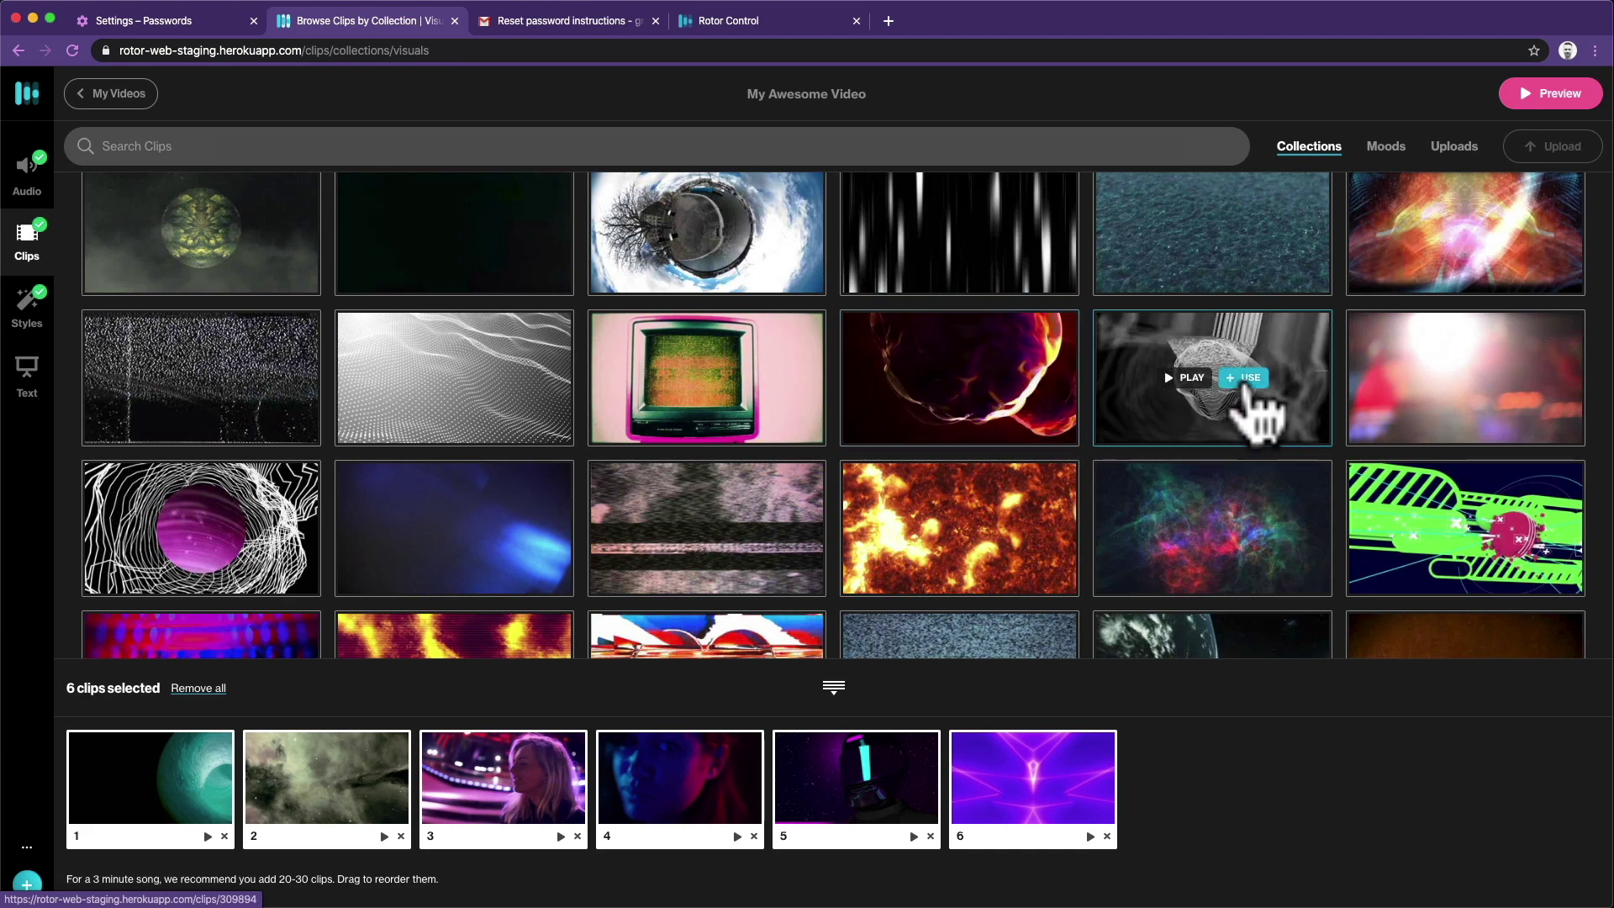
{"action": "left_click", "coordinate": [1249, 378]}
{"action": "scroll", "coordinate": [1255, 429], "scroll_direction": "down", "scroll_amount": 3}
{"action": "left_click", "coordinate": [1248, 345]}
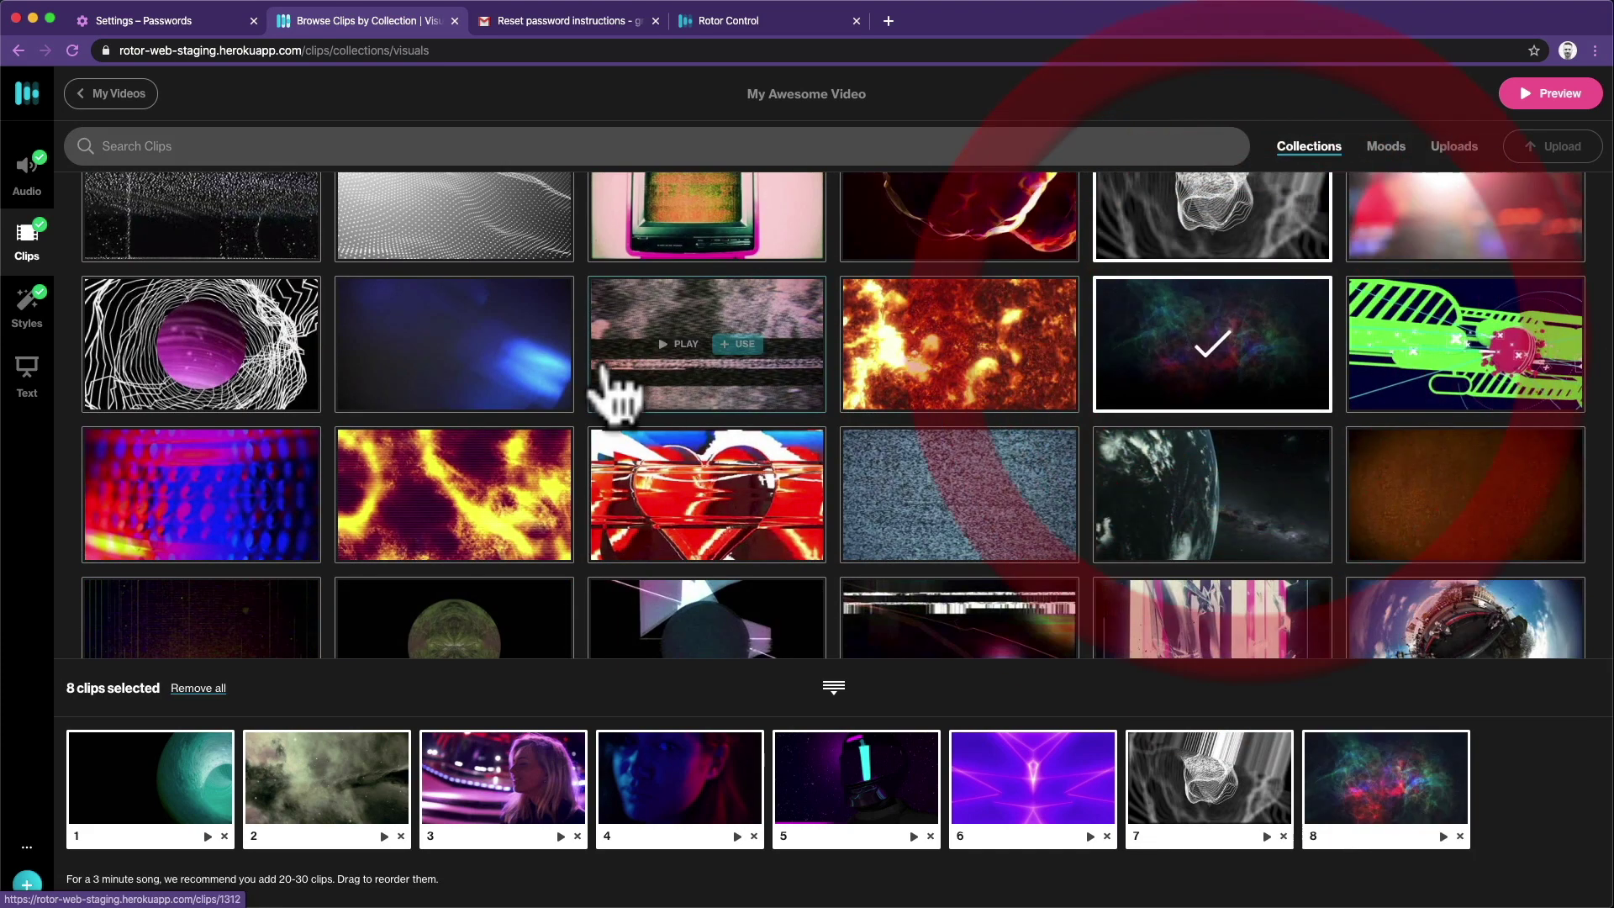
{"action": "left_click", "coordinate": [495, 504]}
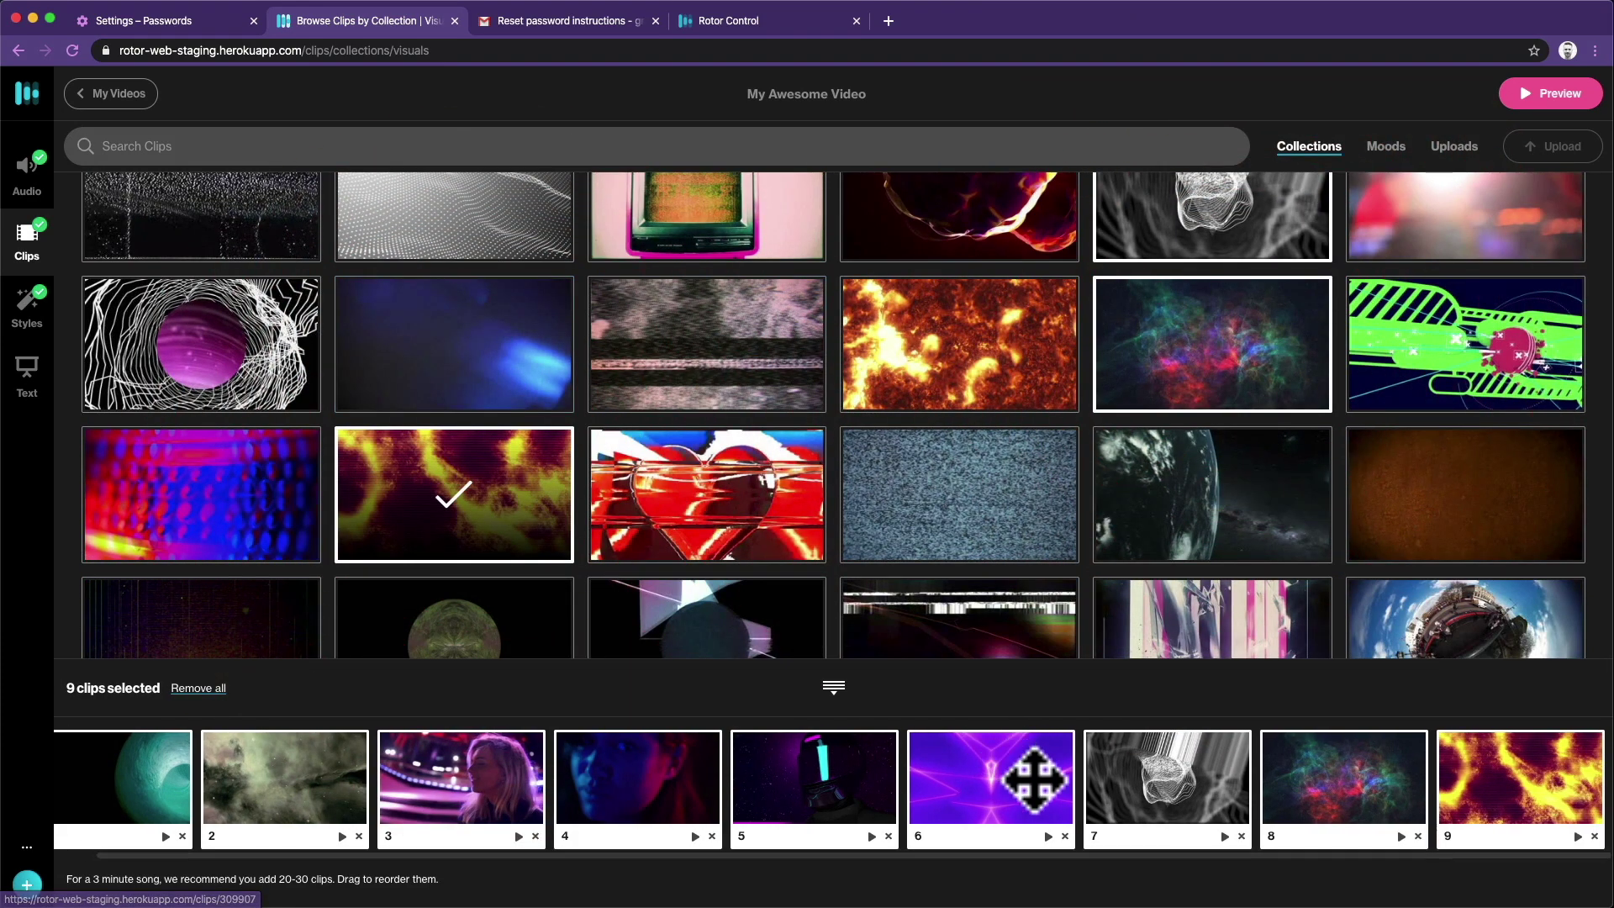
{"action": "left_click_drag", "start_coordinate": [1048, 784], "coordinate": [959, 785]}
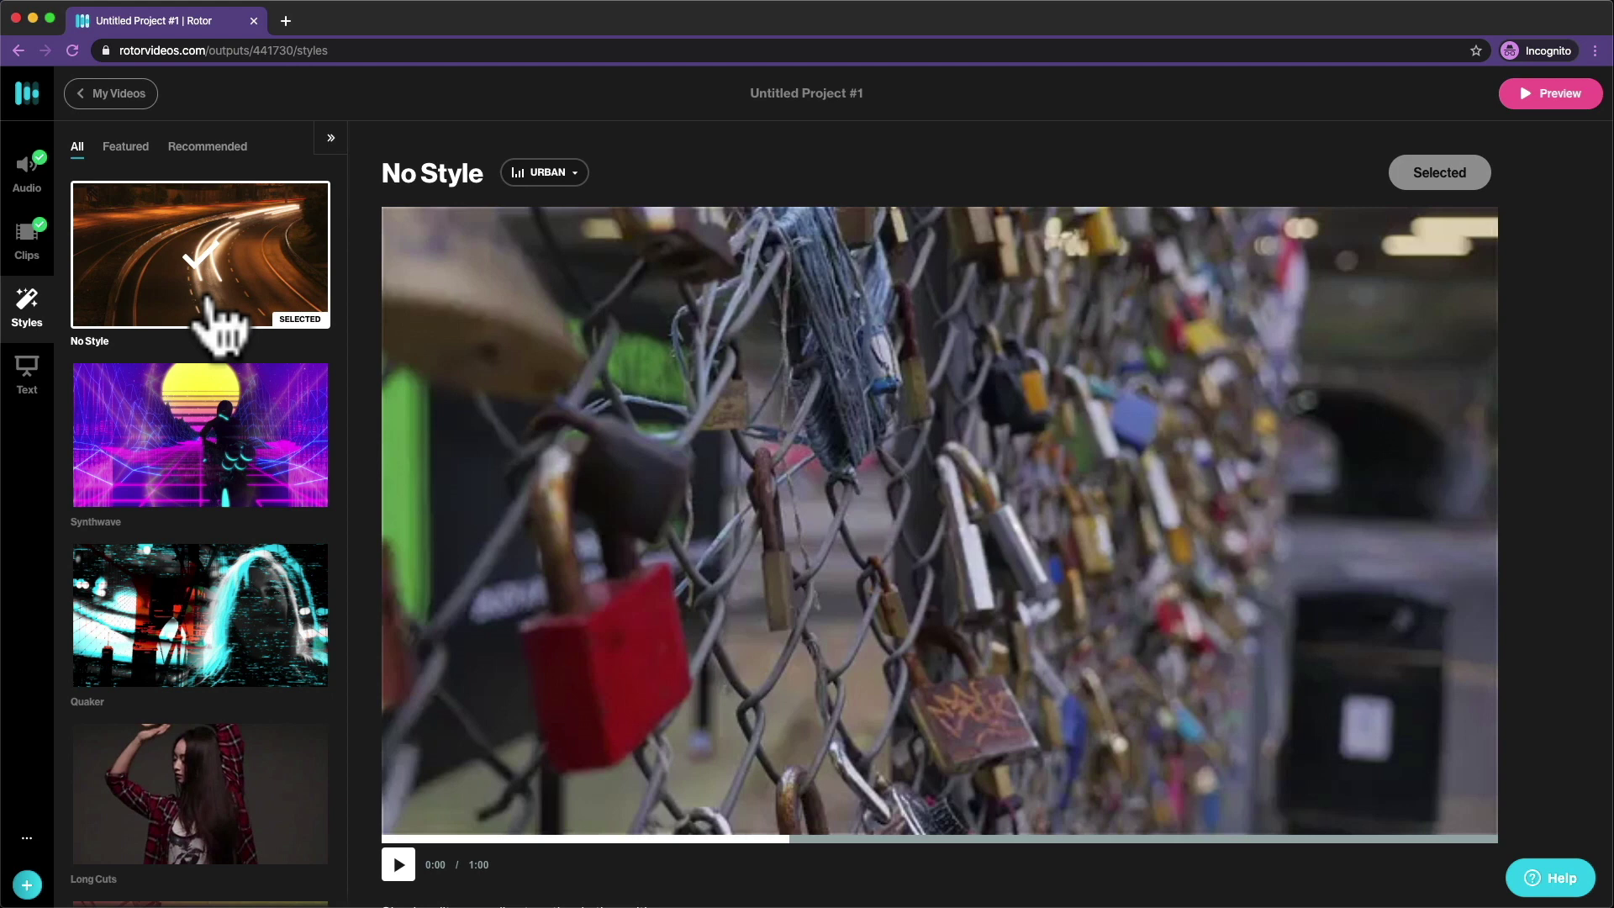
{"action": "scroll", "coordinate": [220, 315], "scroll_direction": "down", "scroll_amount": 3}
Preview the Synthwave style with the Pop genre, then apply it to the video
{"action": "left_click", "coordinate": [203, 285]}
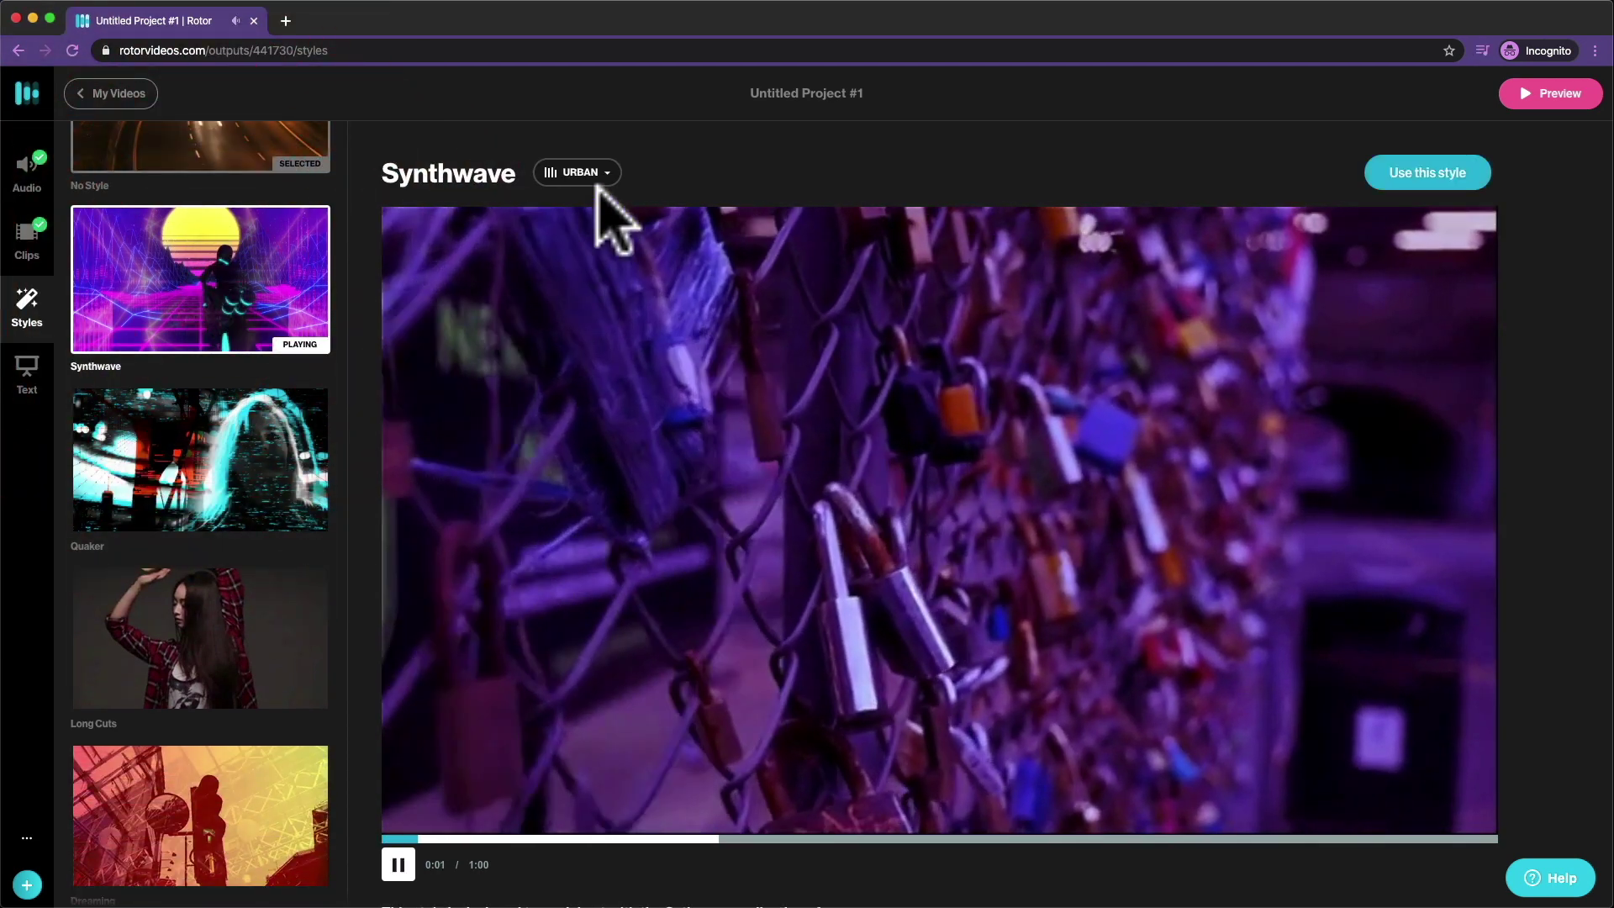
{"action": "left_click", "coordinate": [577, 173]}
{"action": "left_click", "coordinate": [567, 217]}
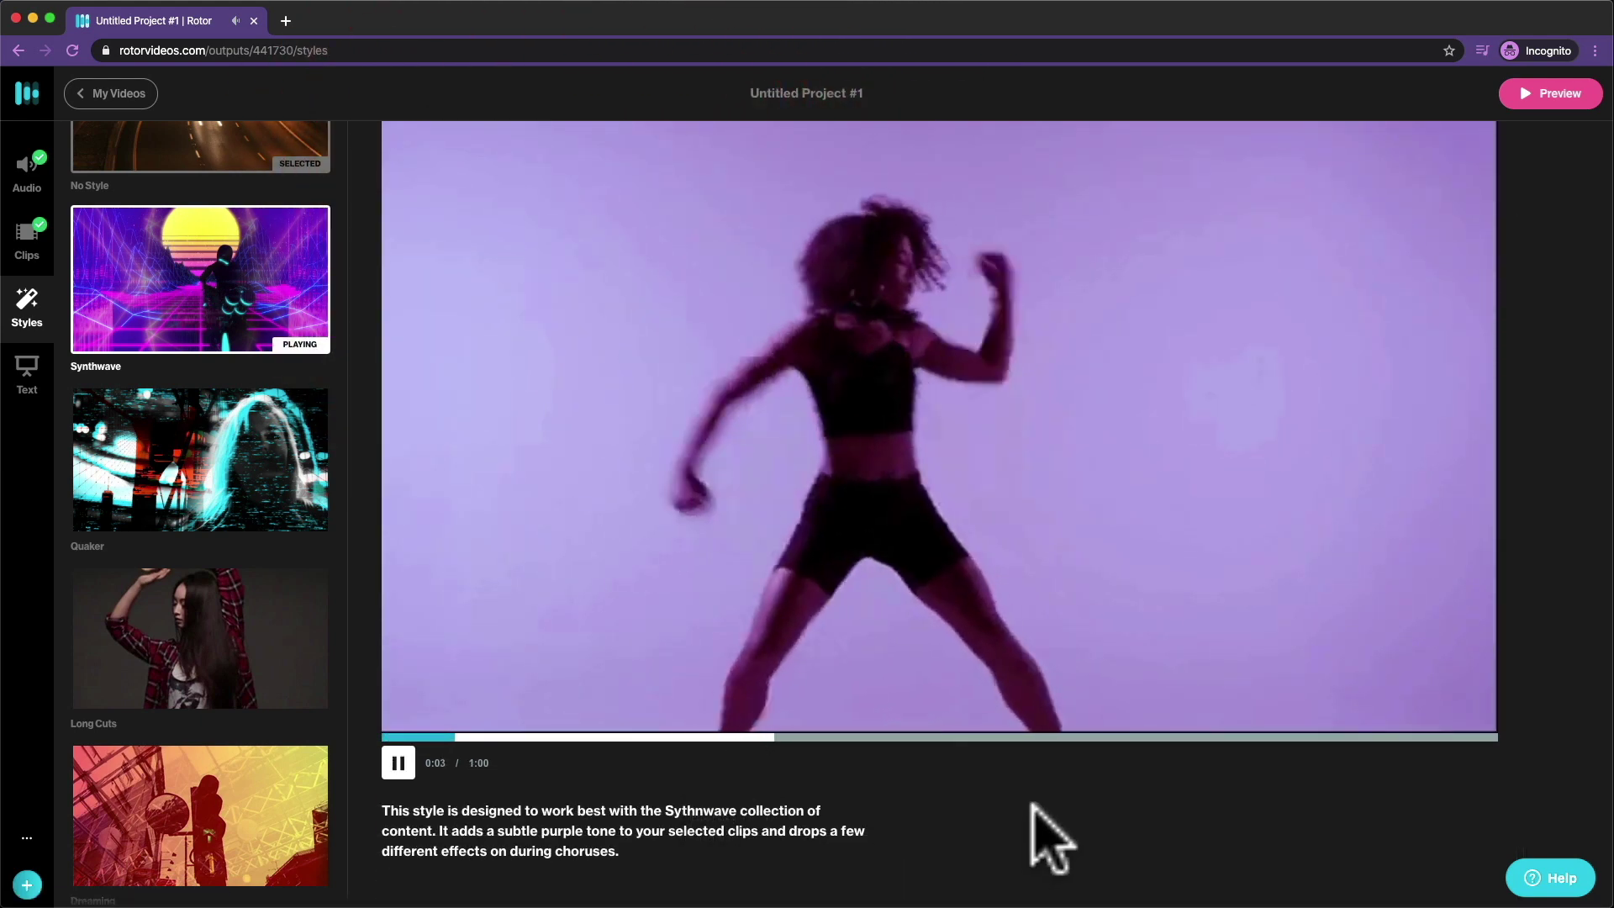
{"action": "scroll", "coordinate": [1073, 706], "scroll_direction": "up", "scroll_amount": 2}
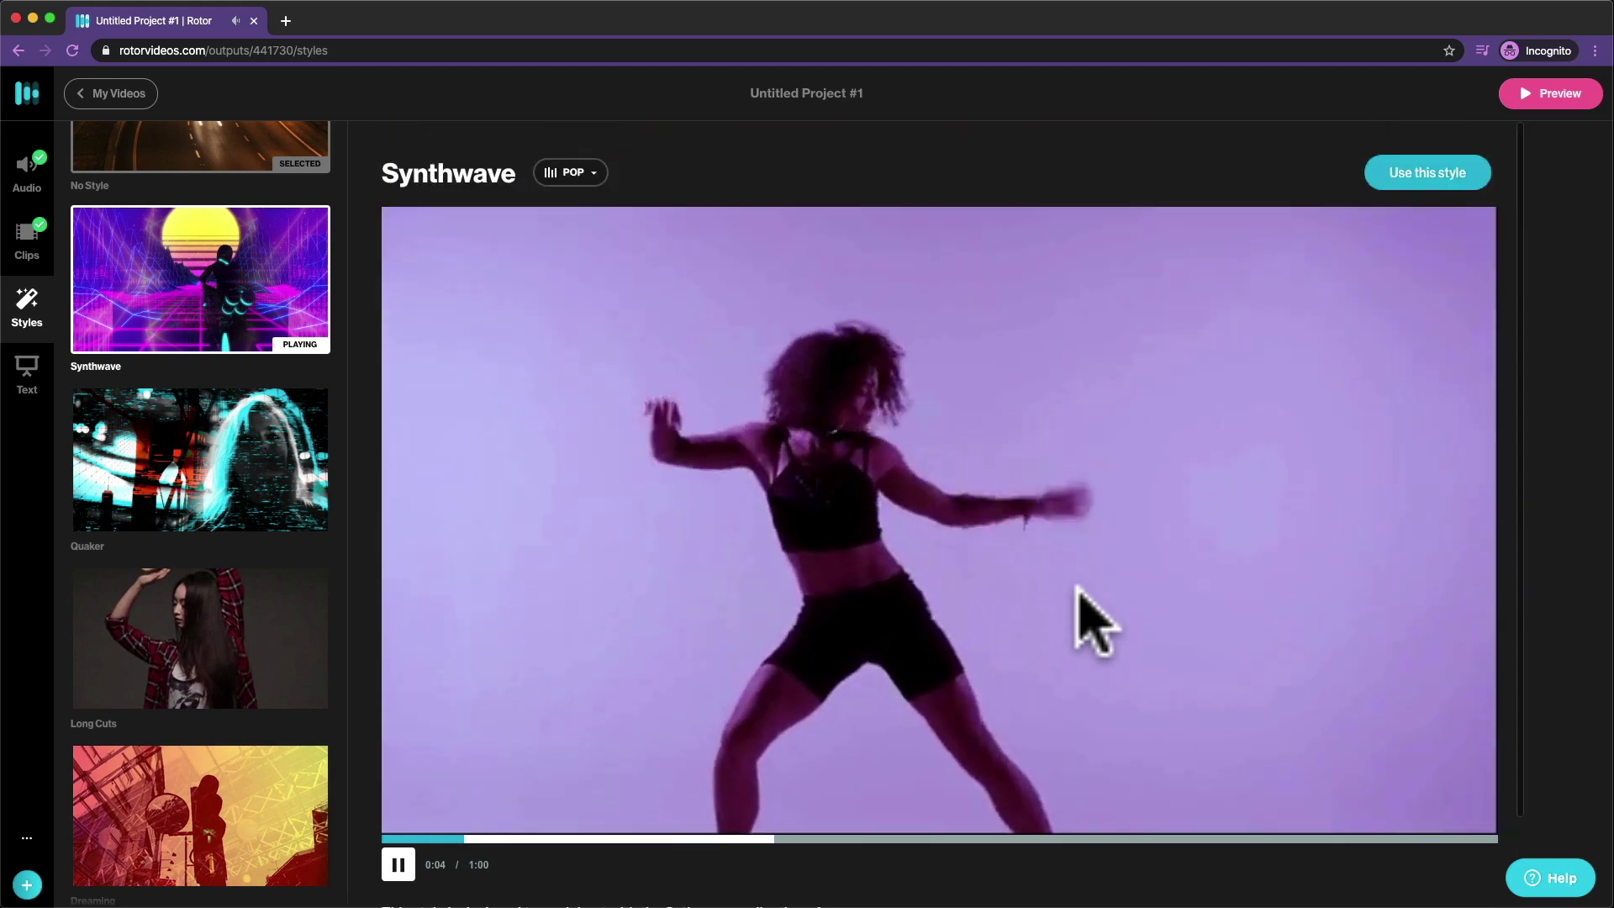
{"action": "left_click", "coordinate": [1425, 173]}
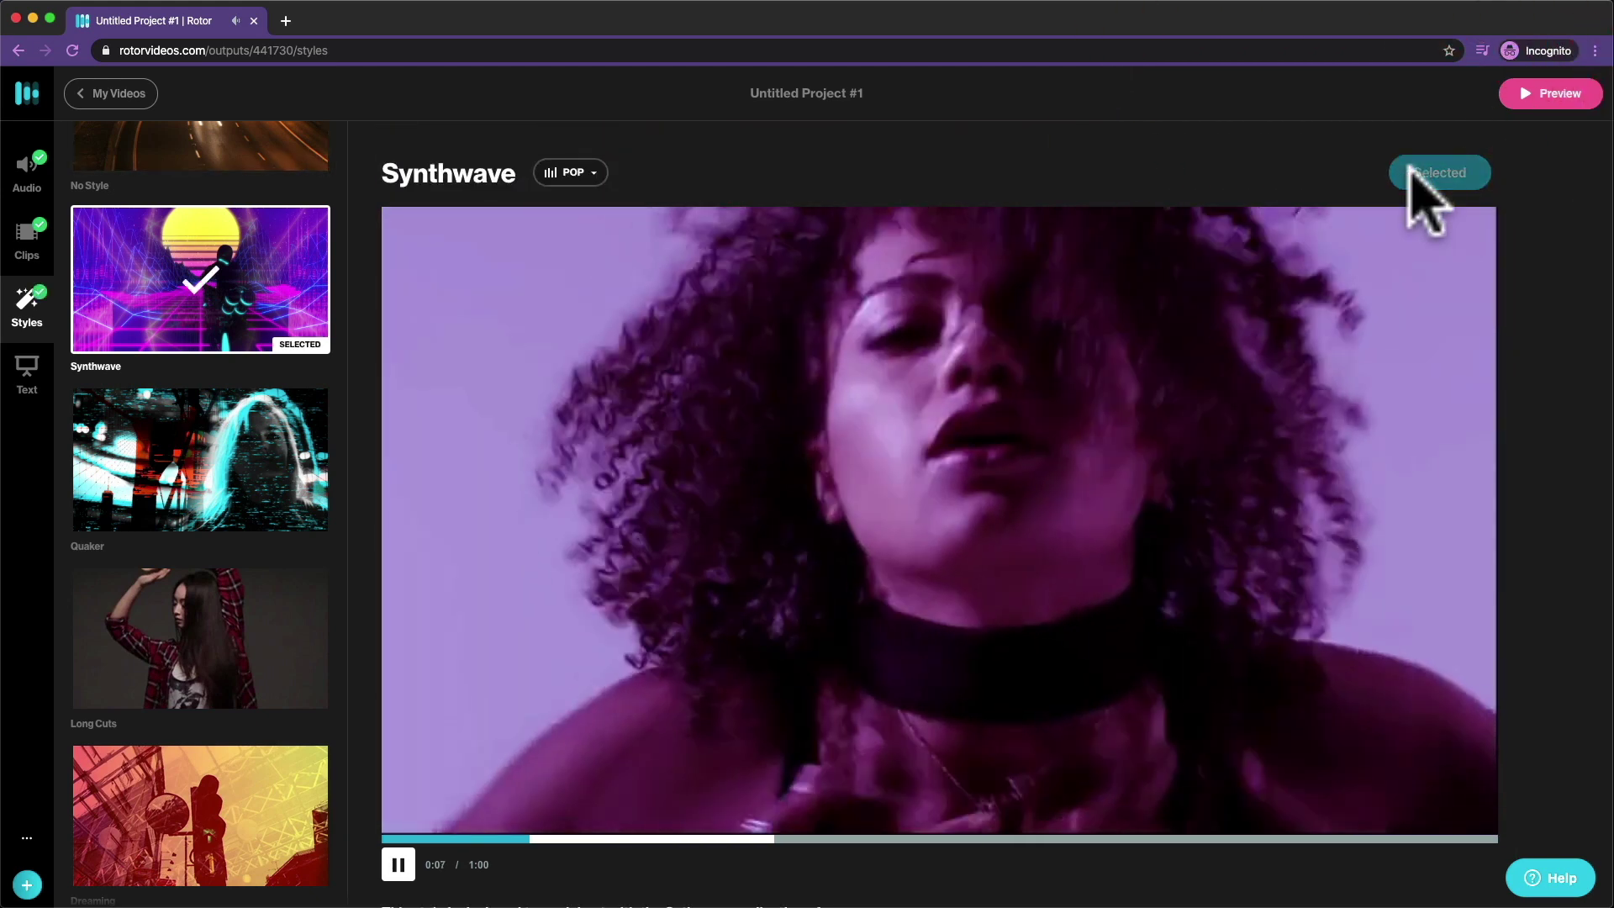
Apply the Quaker style in place of Synthwave and render a preview
{"action": "left_click", "coordinate": [207, 448]}
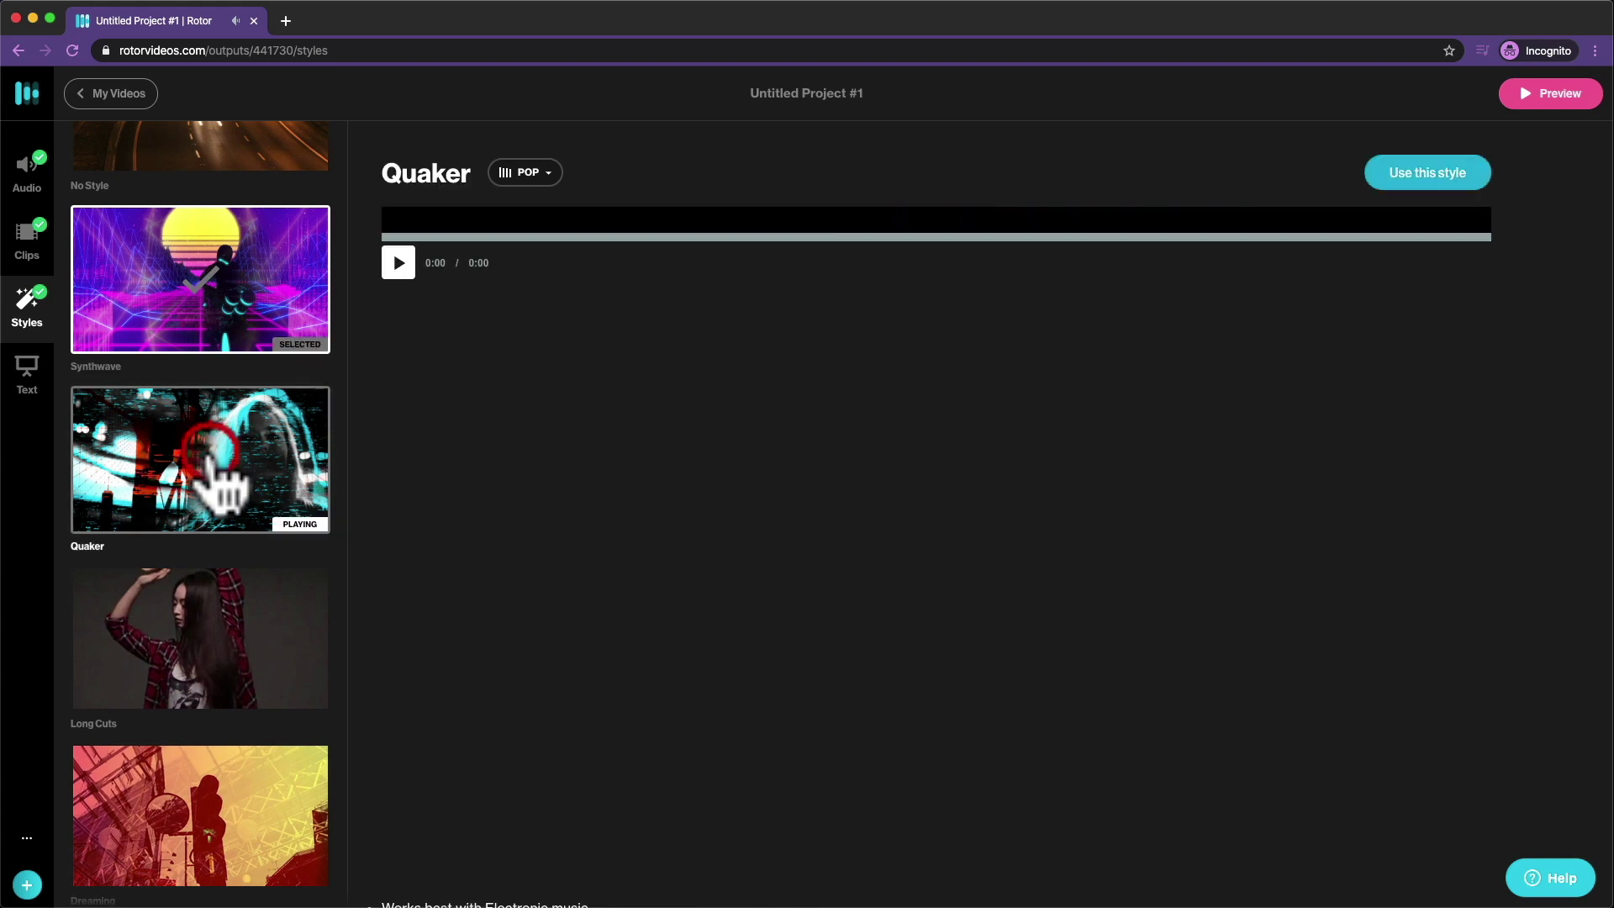
{"action": "scroll", "coordinate": [774, 568], "scroll_direction": "down", "scroll_amount": 2}
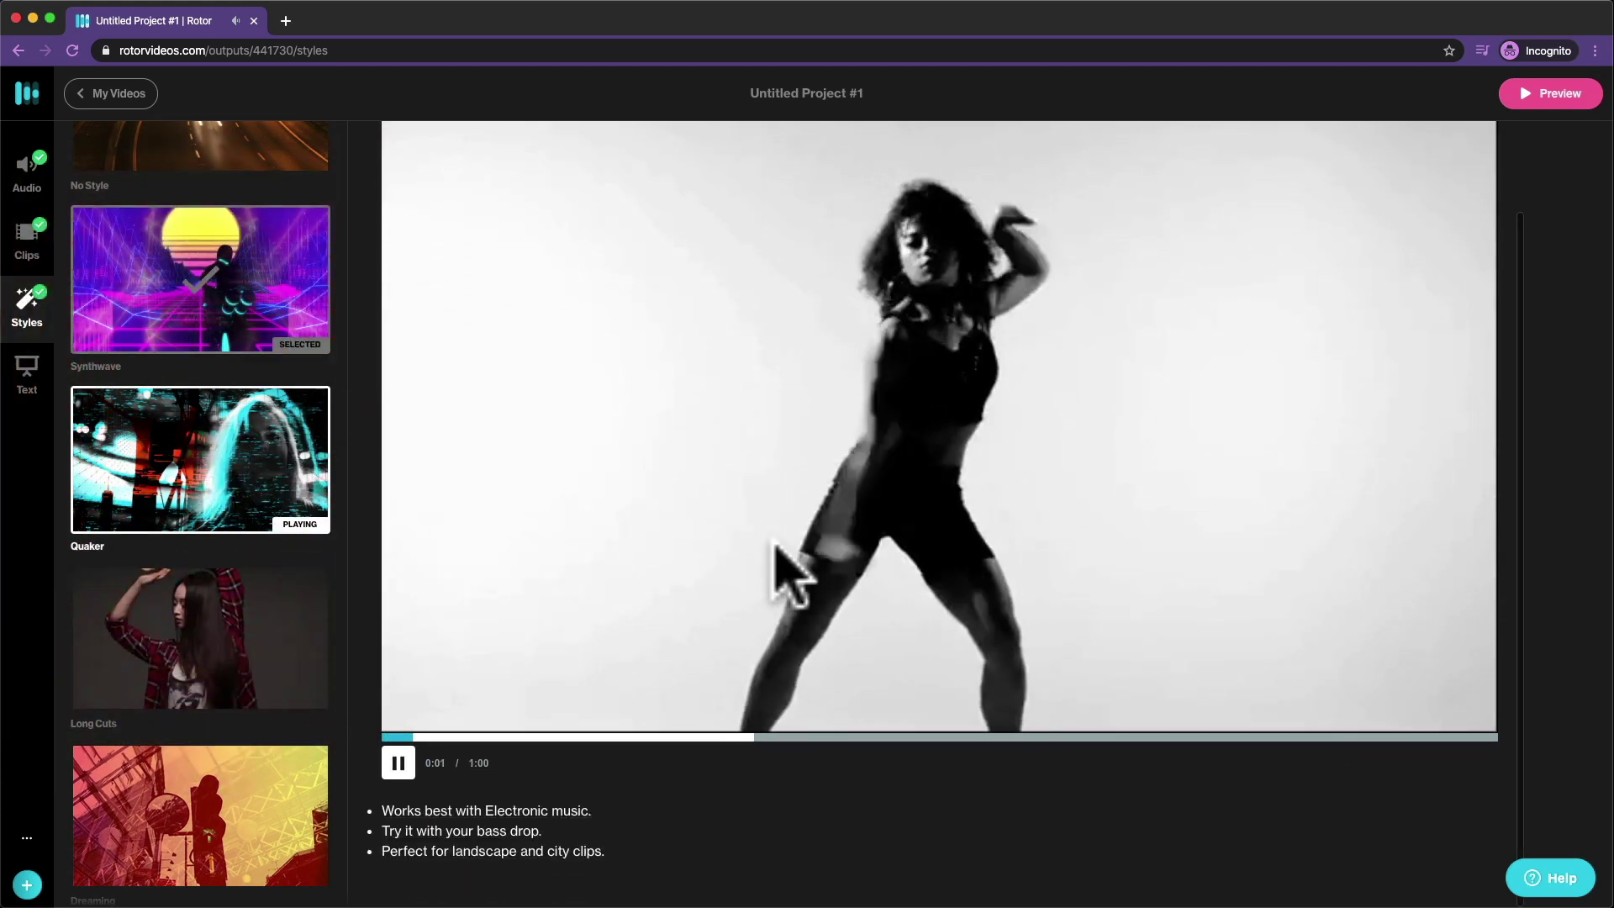
{"action": "scroll", "coordinate": [773, 568], "scroll_direction": "up", "scroll_amount": 2}
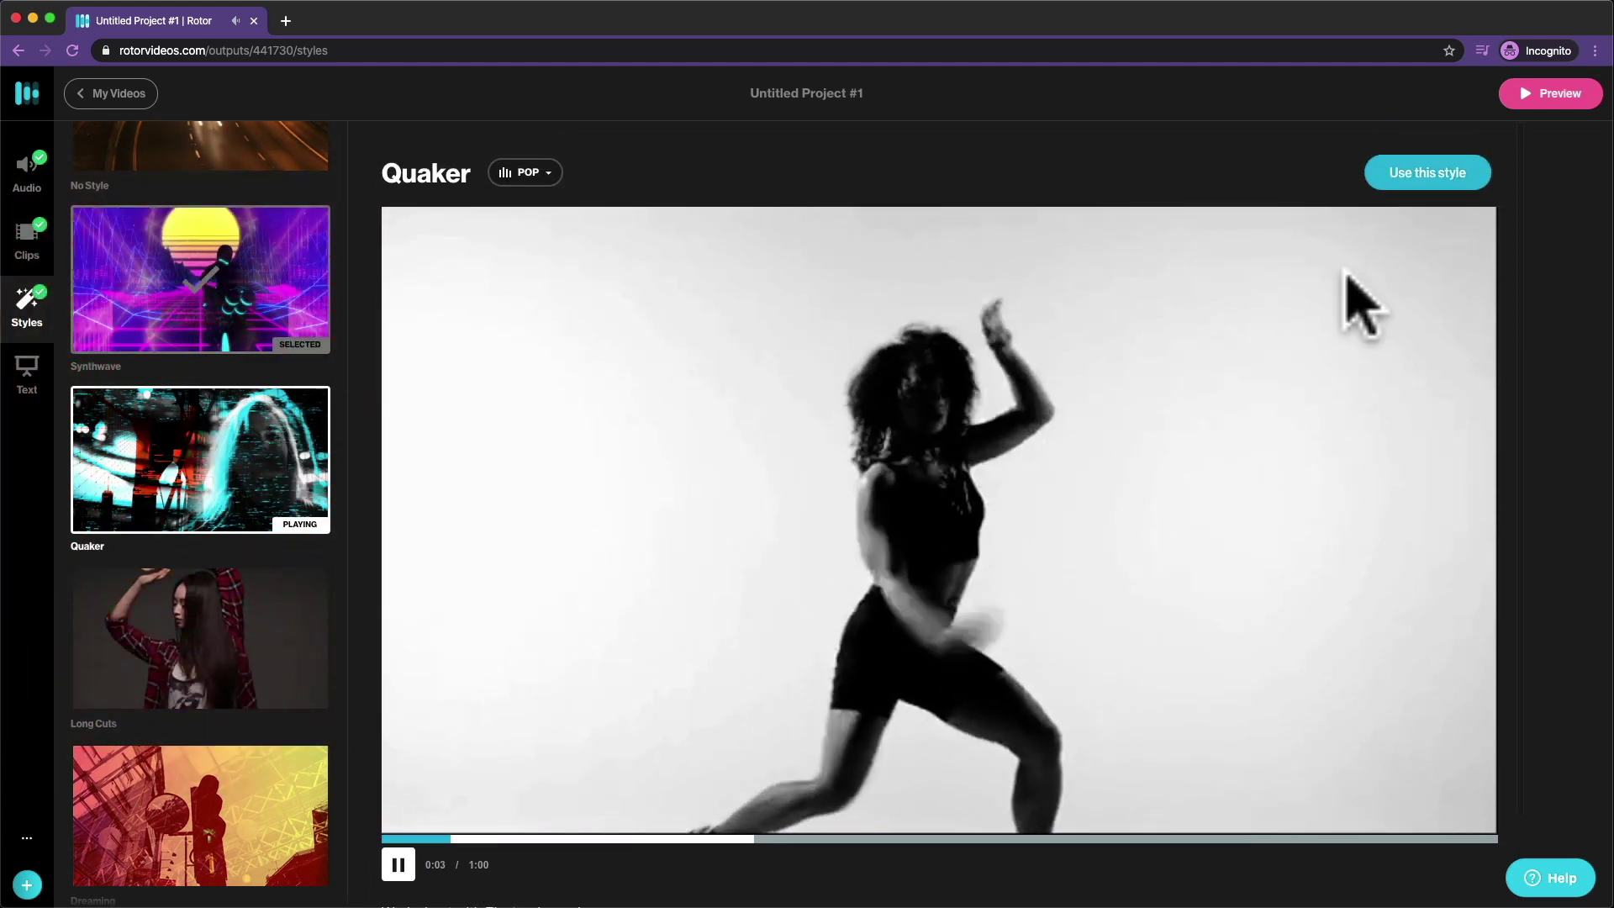
{"action": "left_click", "coordinate": [1428, 171]}
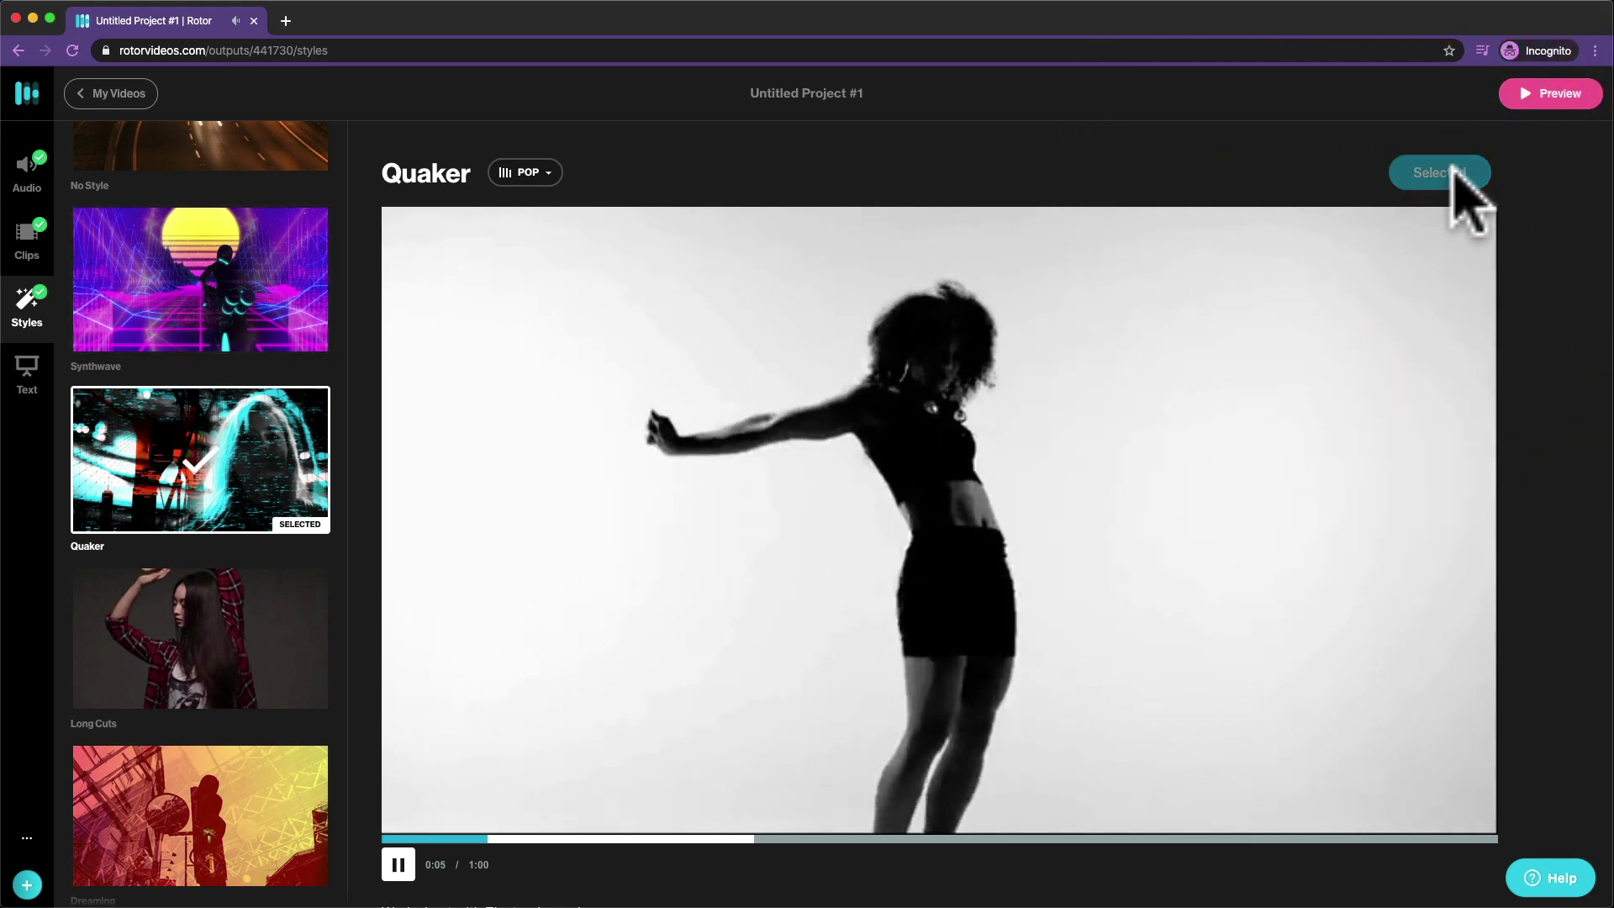
{"action": "left_click", "coordinate": [1550, 91]}
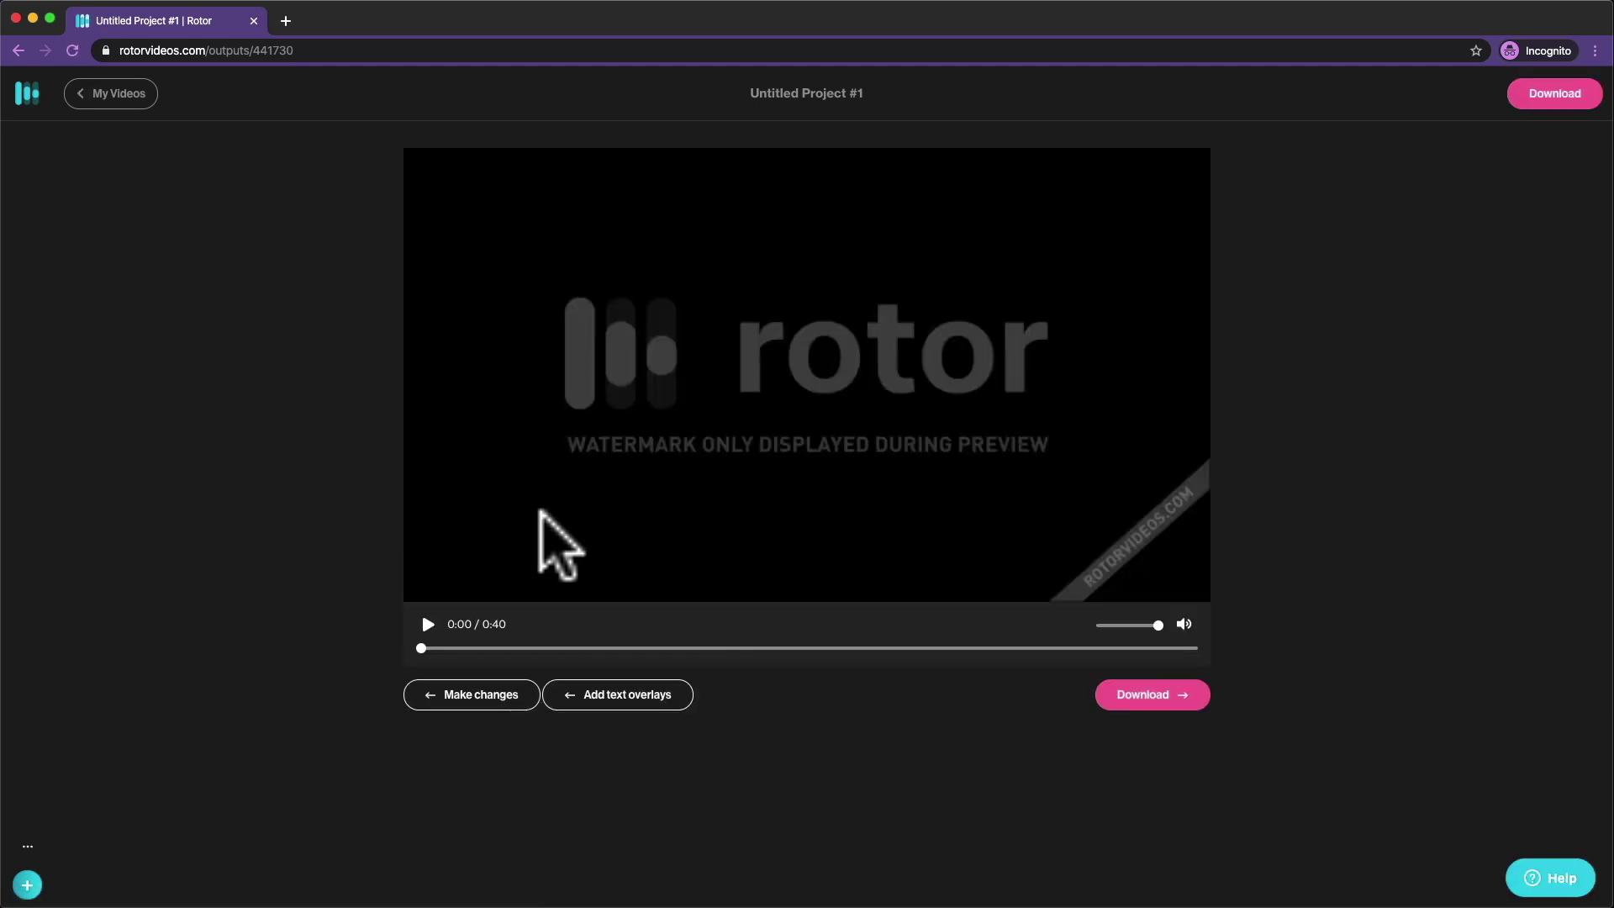
Play the rendered preview, check the Make changes options, then show the download options
{"action": "left_click", "coordinate": [428, 625]}
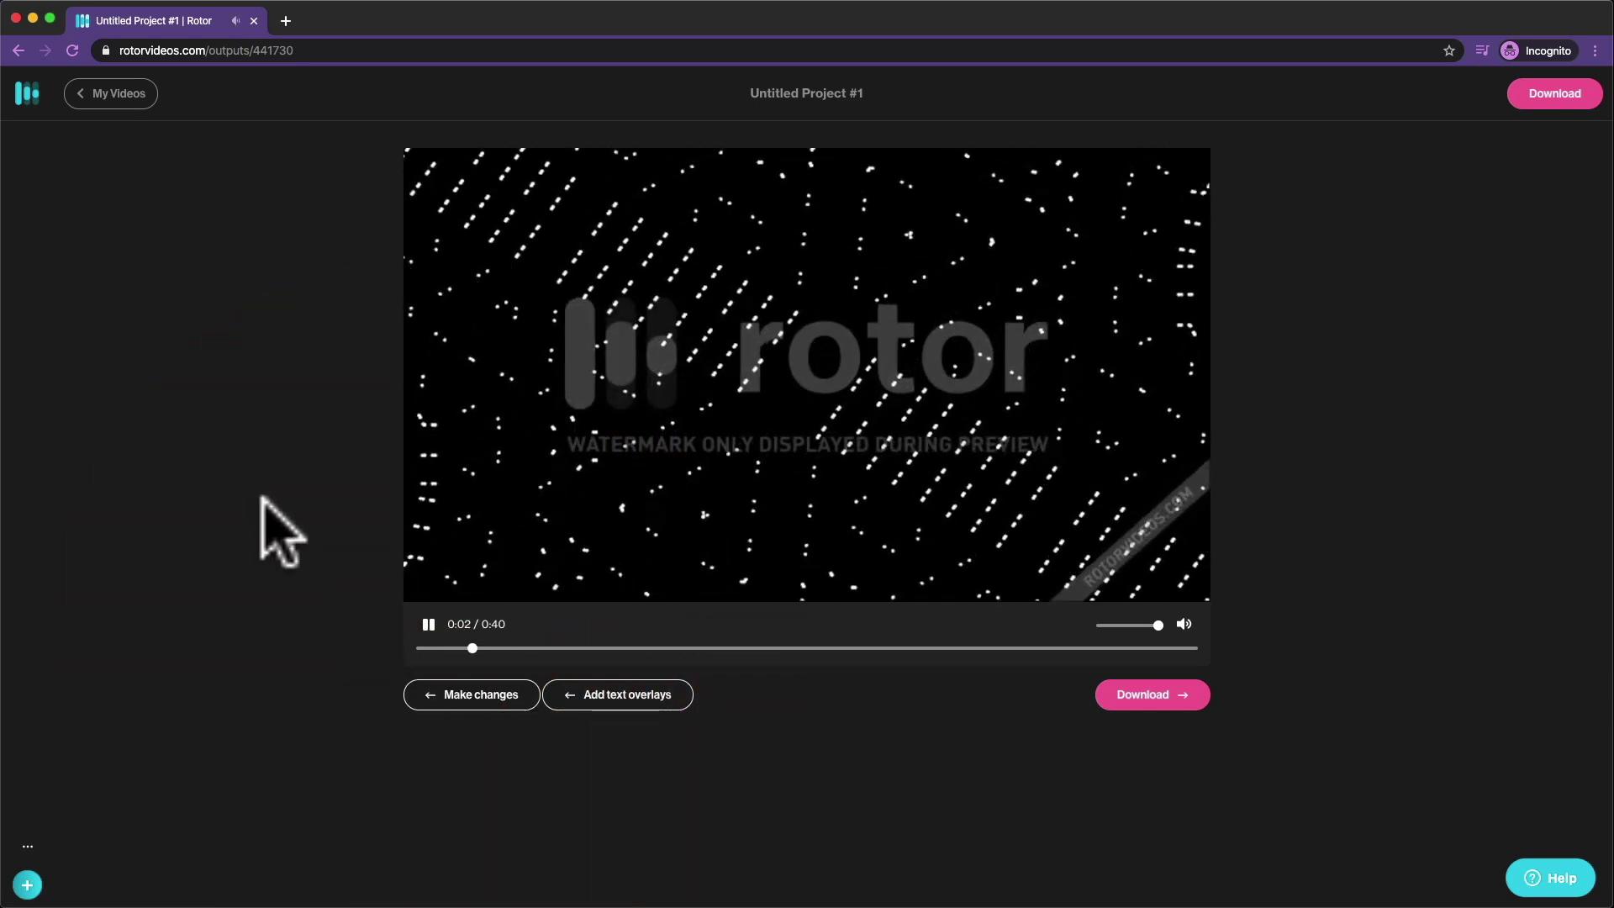
{"action": "left_click", "coordinate": [486, 702]}
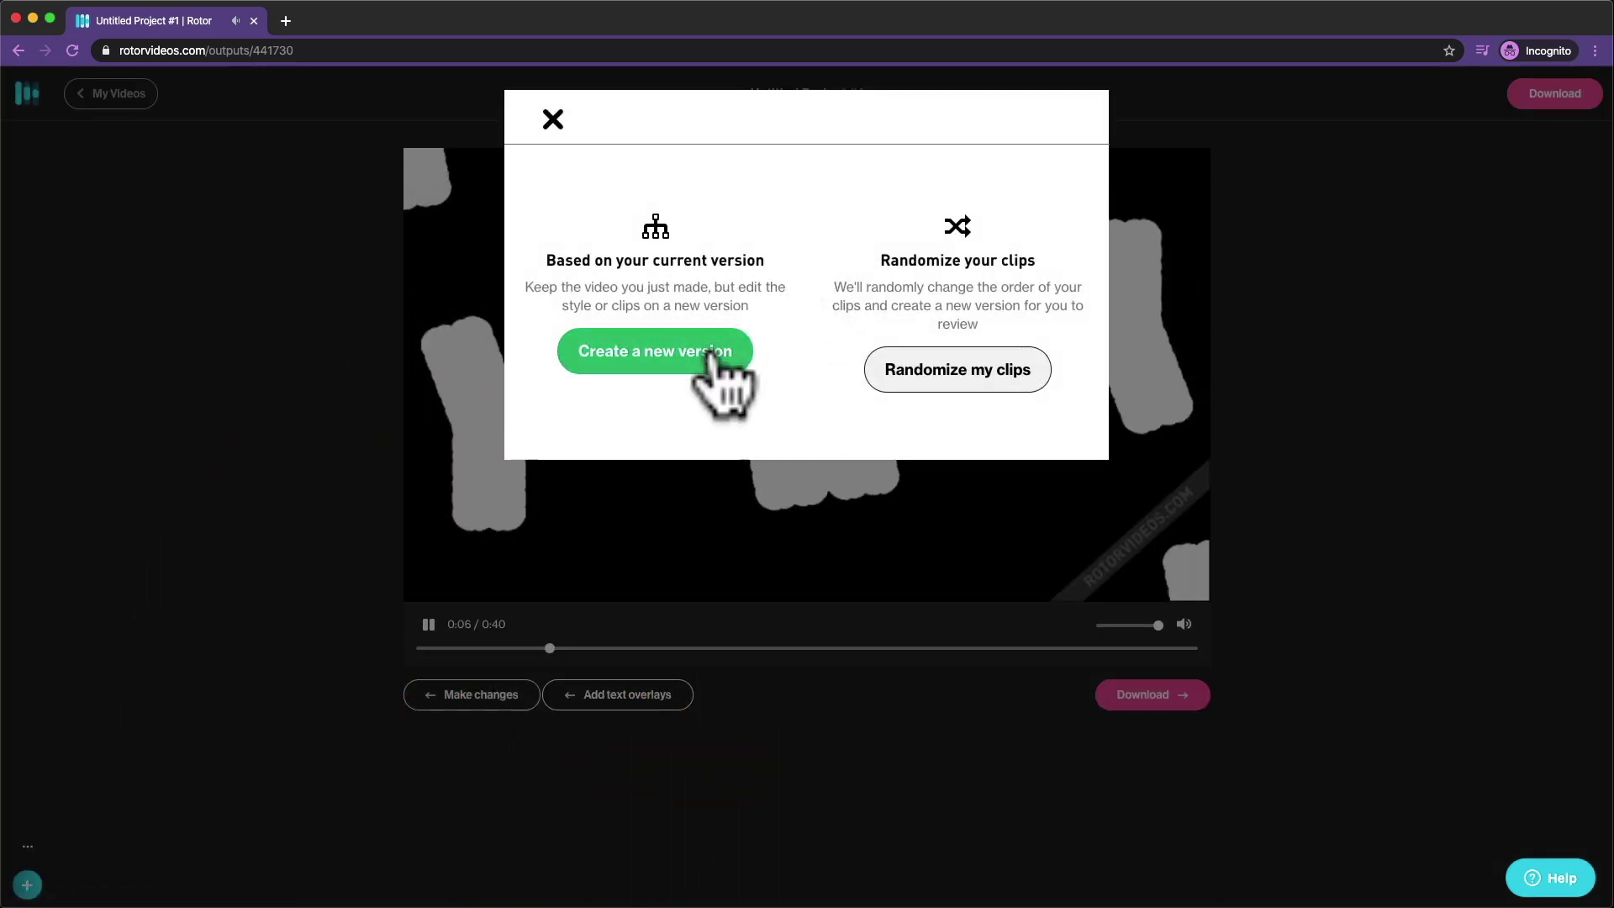
{"action": "left_click", "coordinate": [553, 119]}
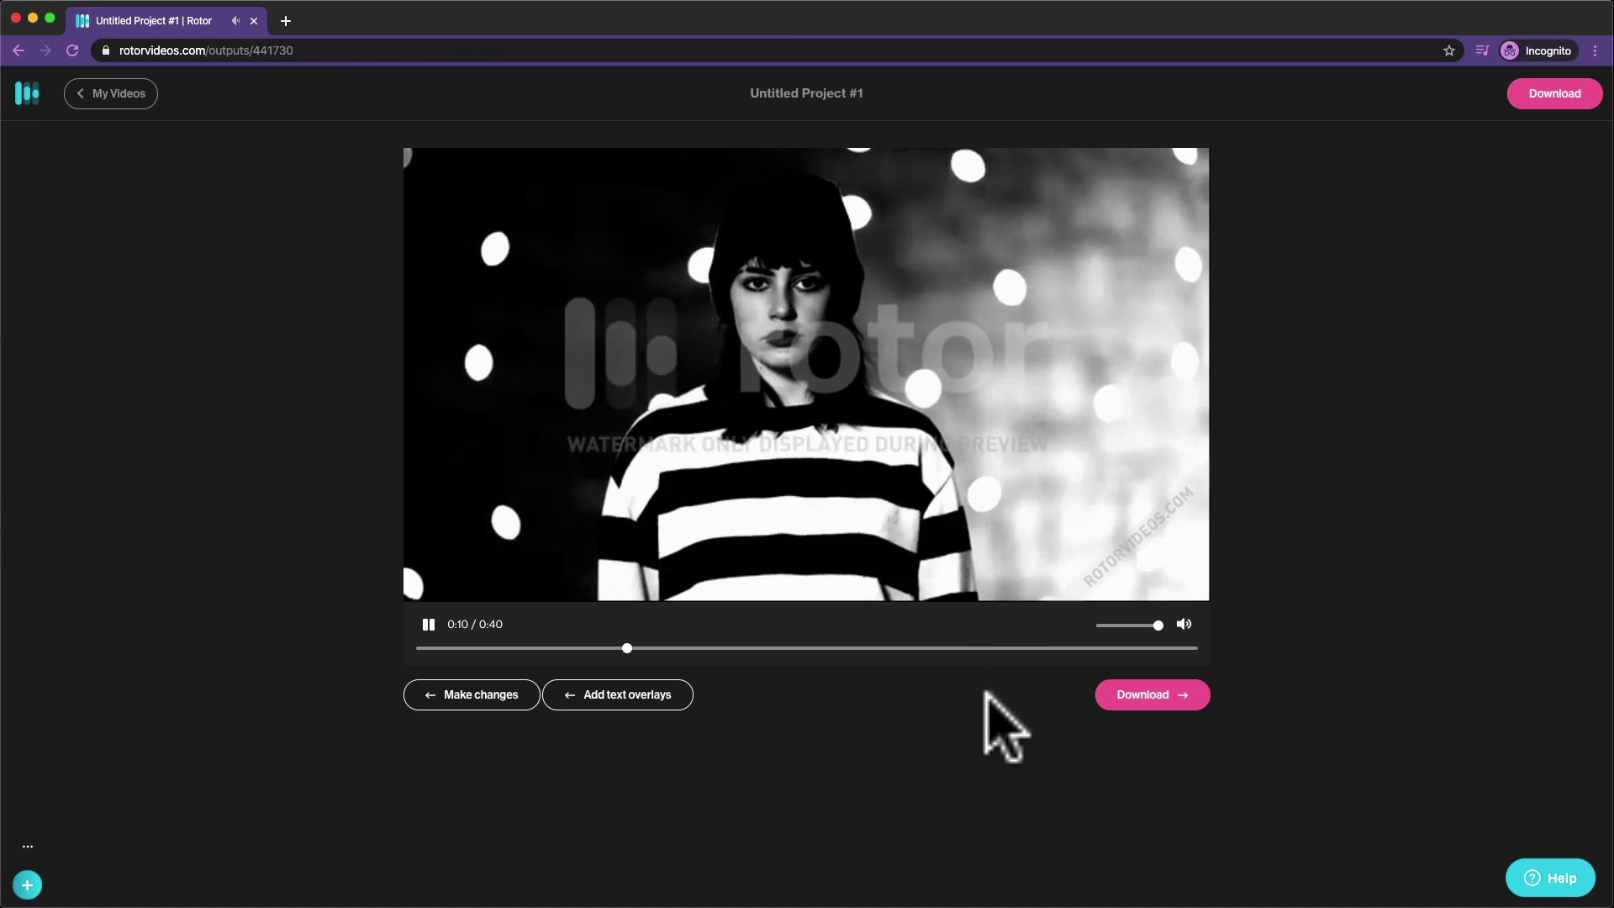
{"action": "left_click", "coordinate": [1151, 695]}
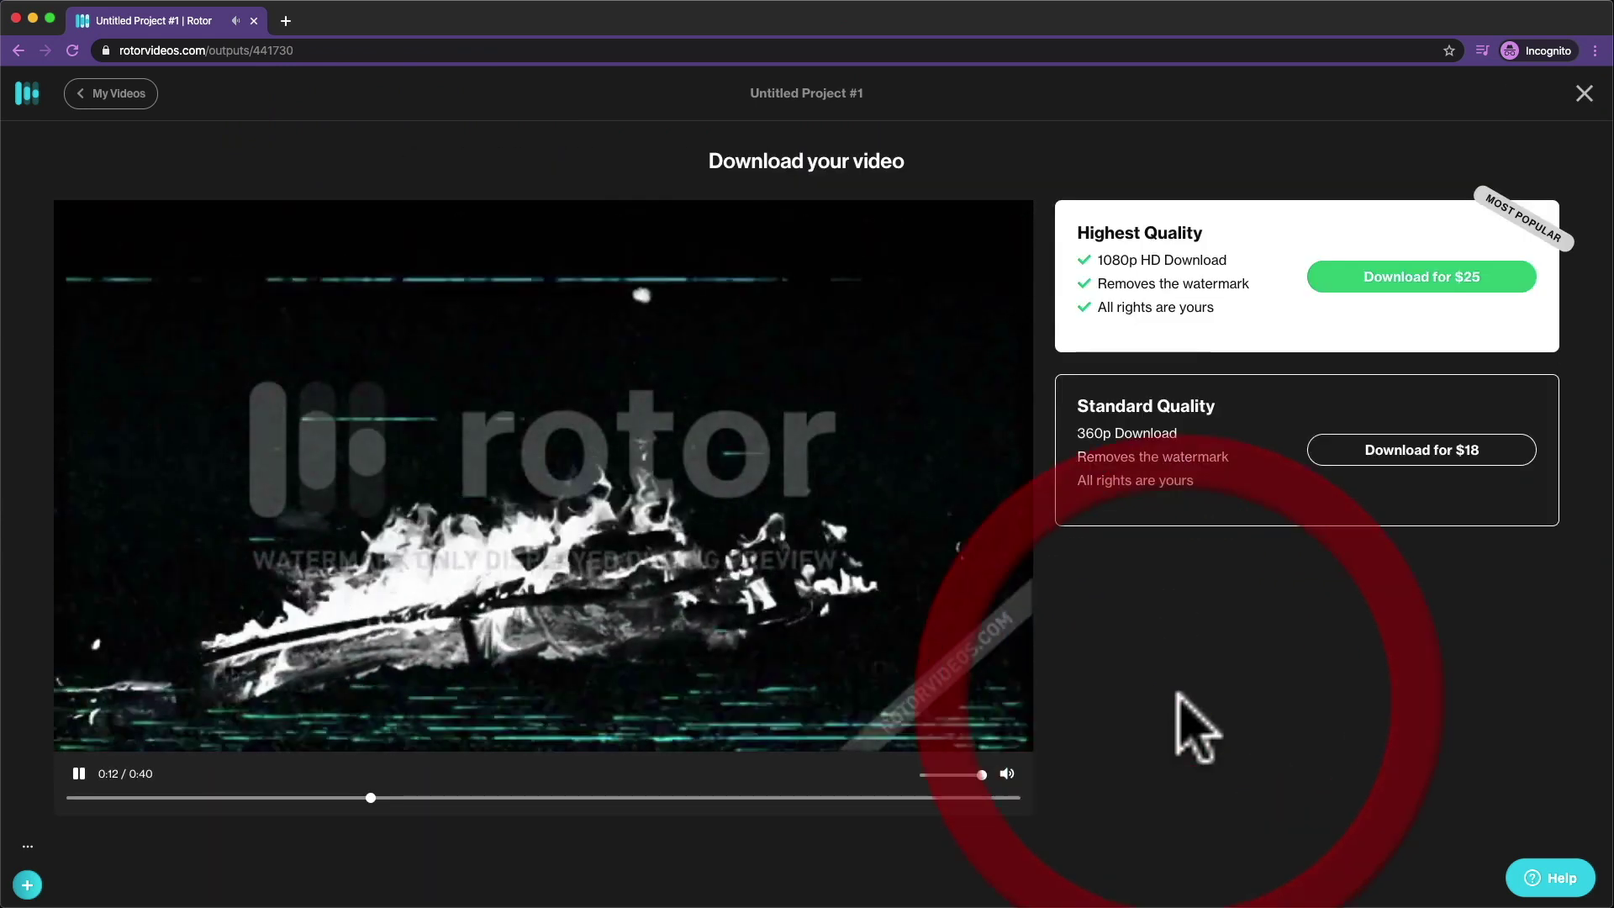
Buy the $25 1080p HD version and download the finished video
{"action": "left_click", "coordinate": [1422, 276]}
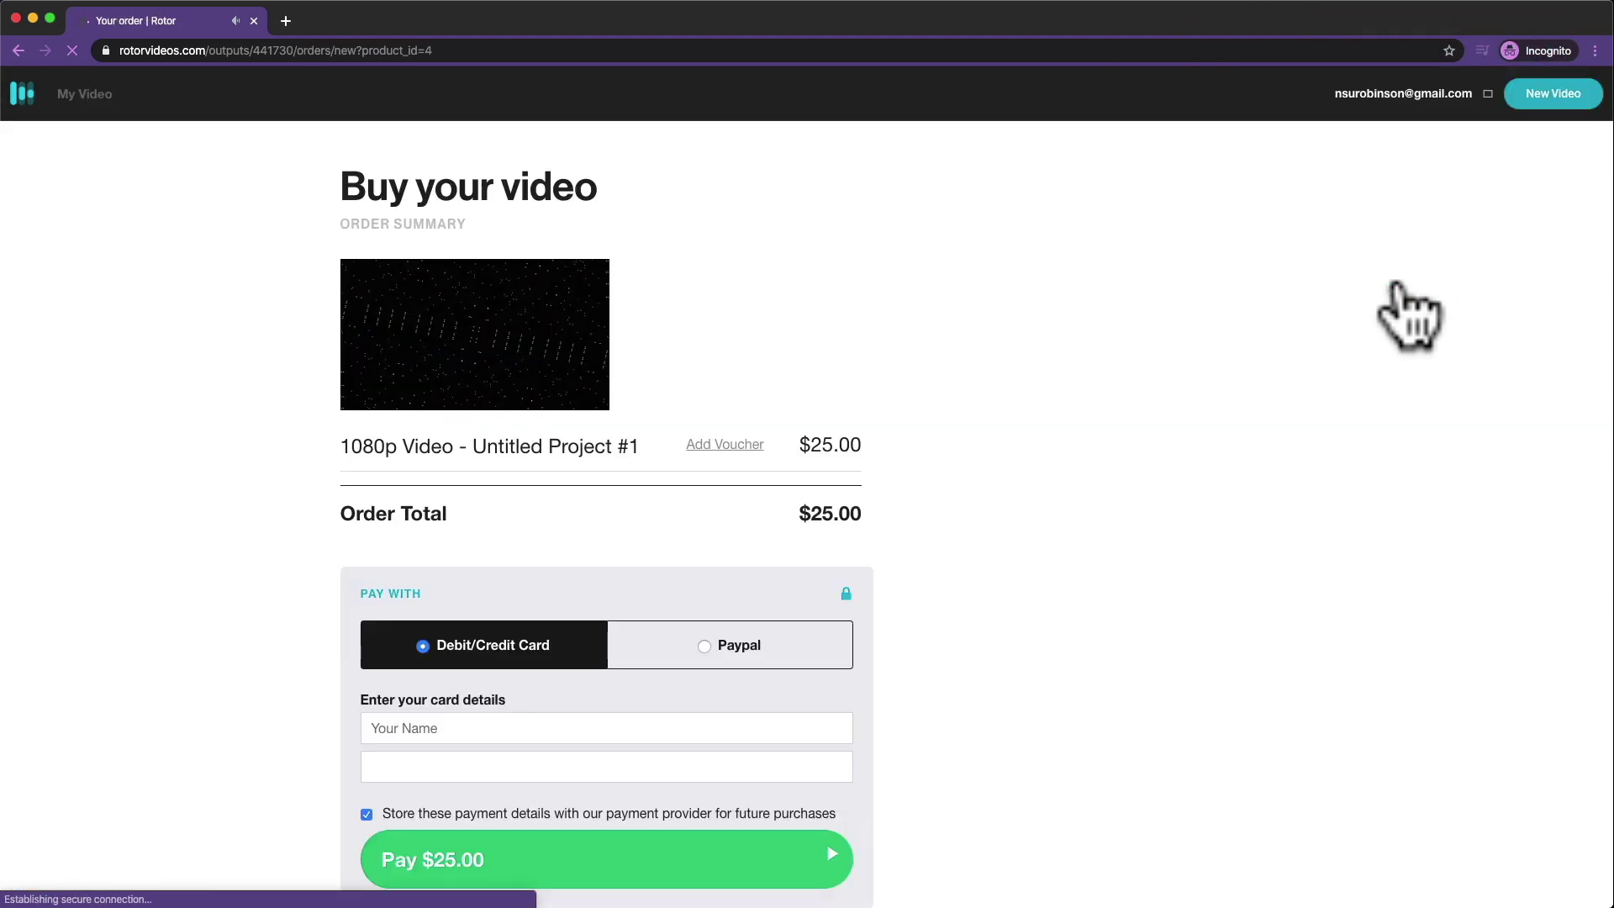
{"action": "scroll", "coordinate": [984, 575], "scroll_direction": "down", "scroll_amount": 3}
{"action": "left_click", "coordinate": [722, 730]}
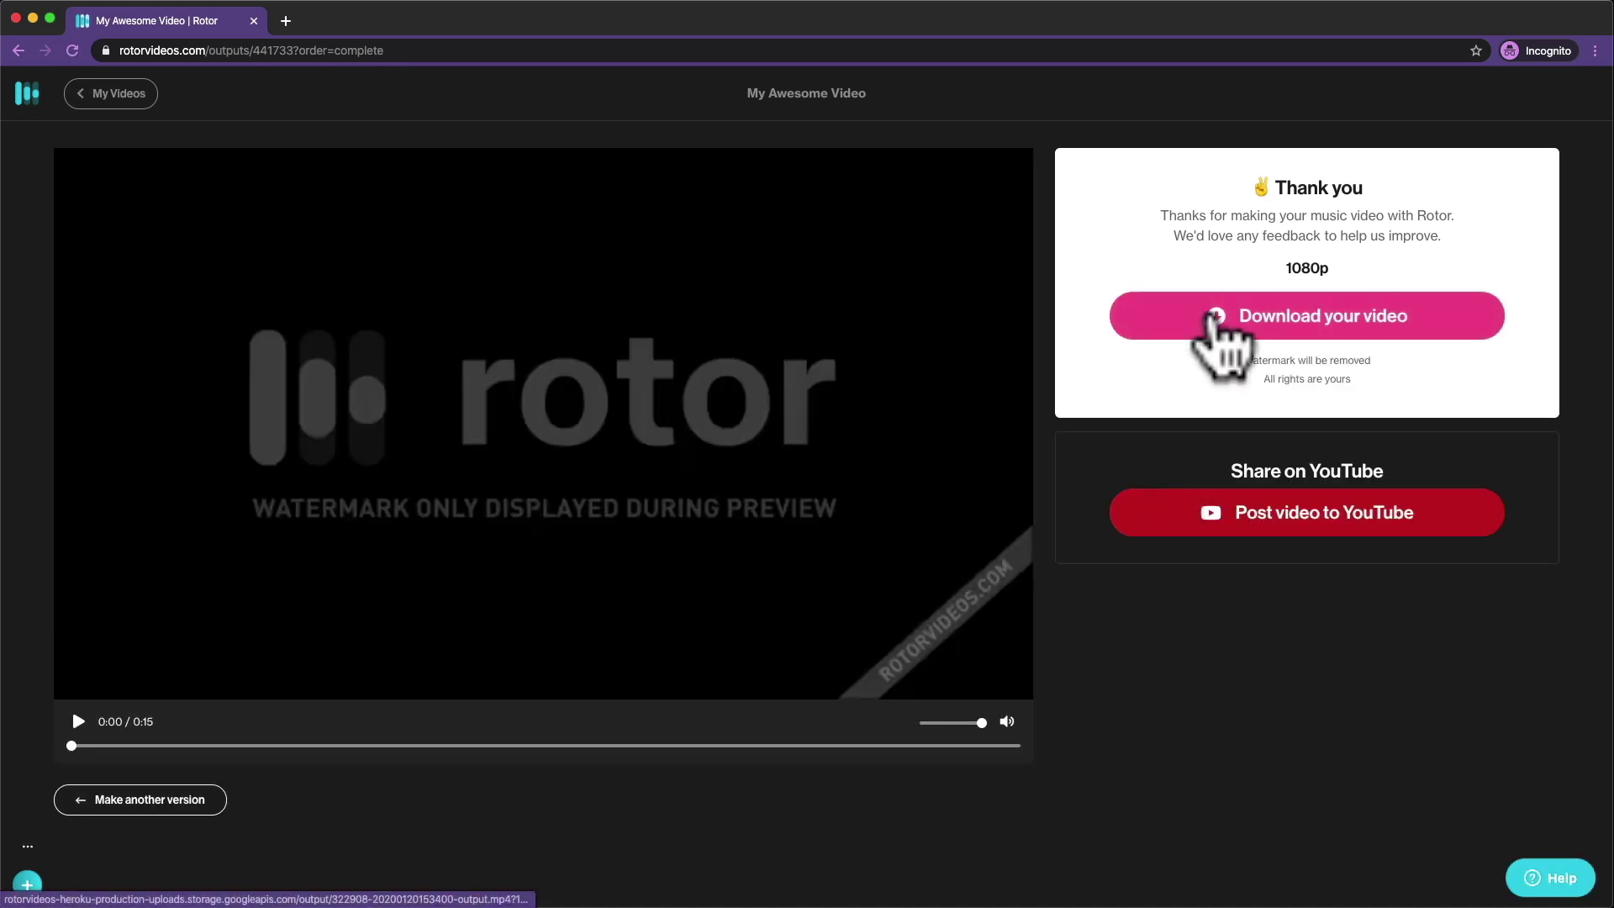
{"action": "left_click", "coordinate": [1306, 316]}
Apply the Intro & Outro overlay template, move the artist name higher, and play it
{"action": "left_click", "coordinate": [587, 695]}
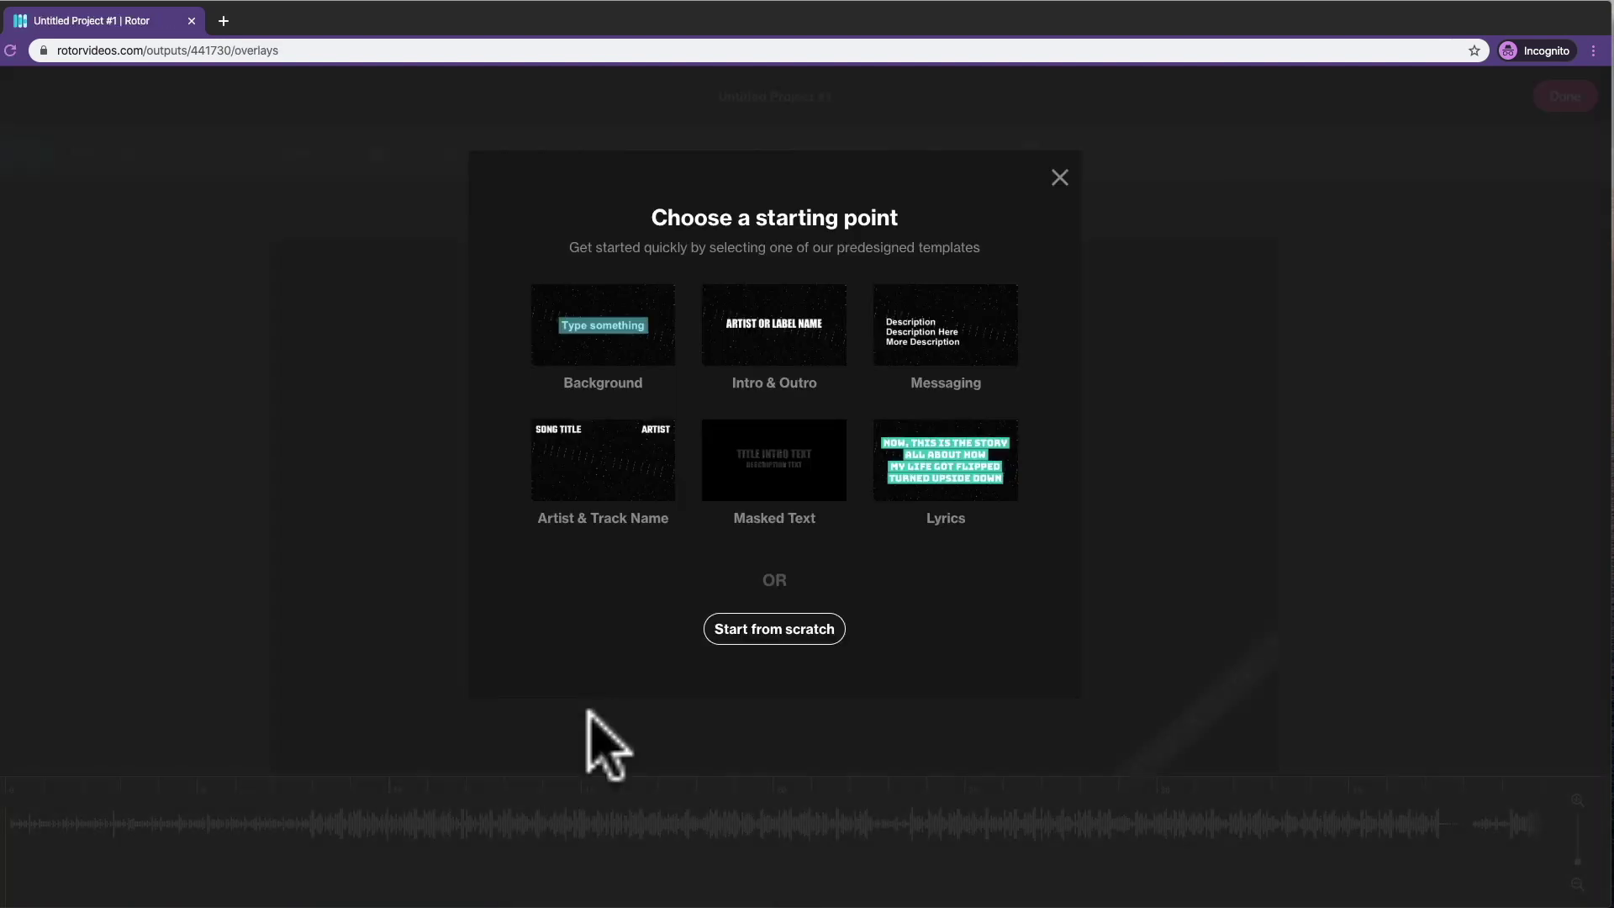
{"action": "left_click", "coordinate": [775, 346]}
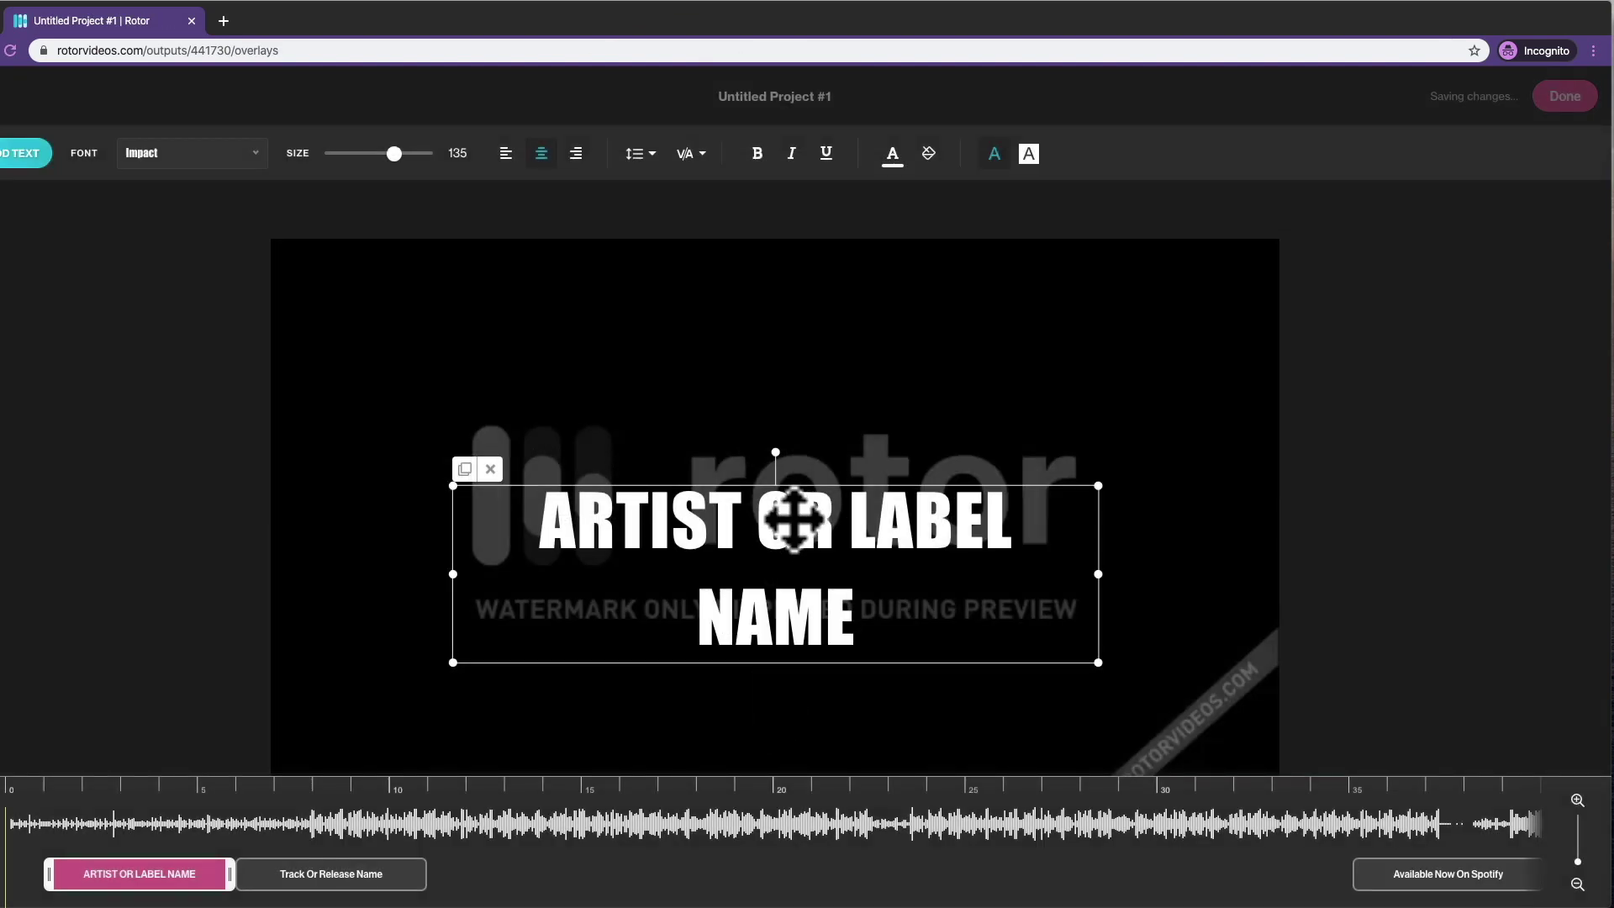
{"action": "left_click_drag", "start_coordinate": [794, 520], "coordinate": [802, 433]}
{"action": "left_click", "coordinate": [216, 820]}
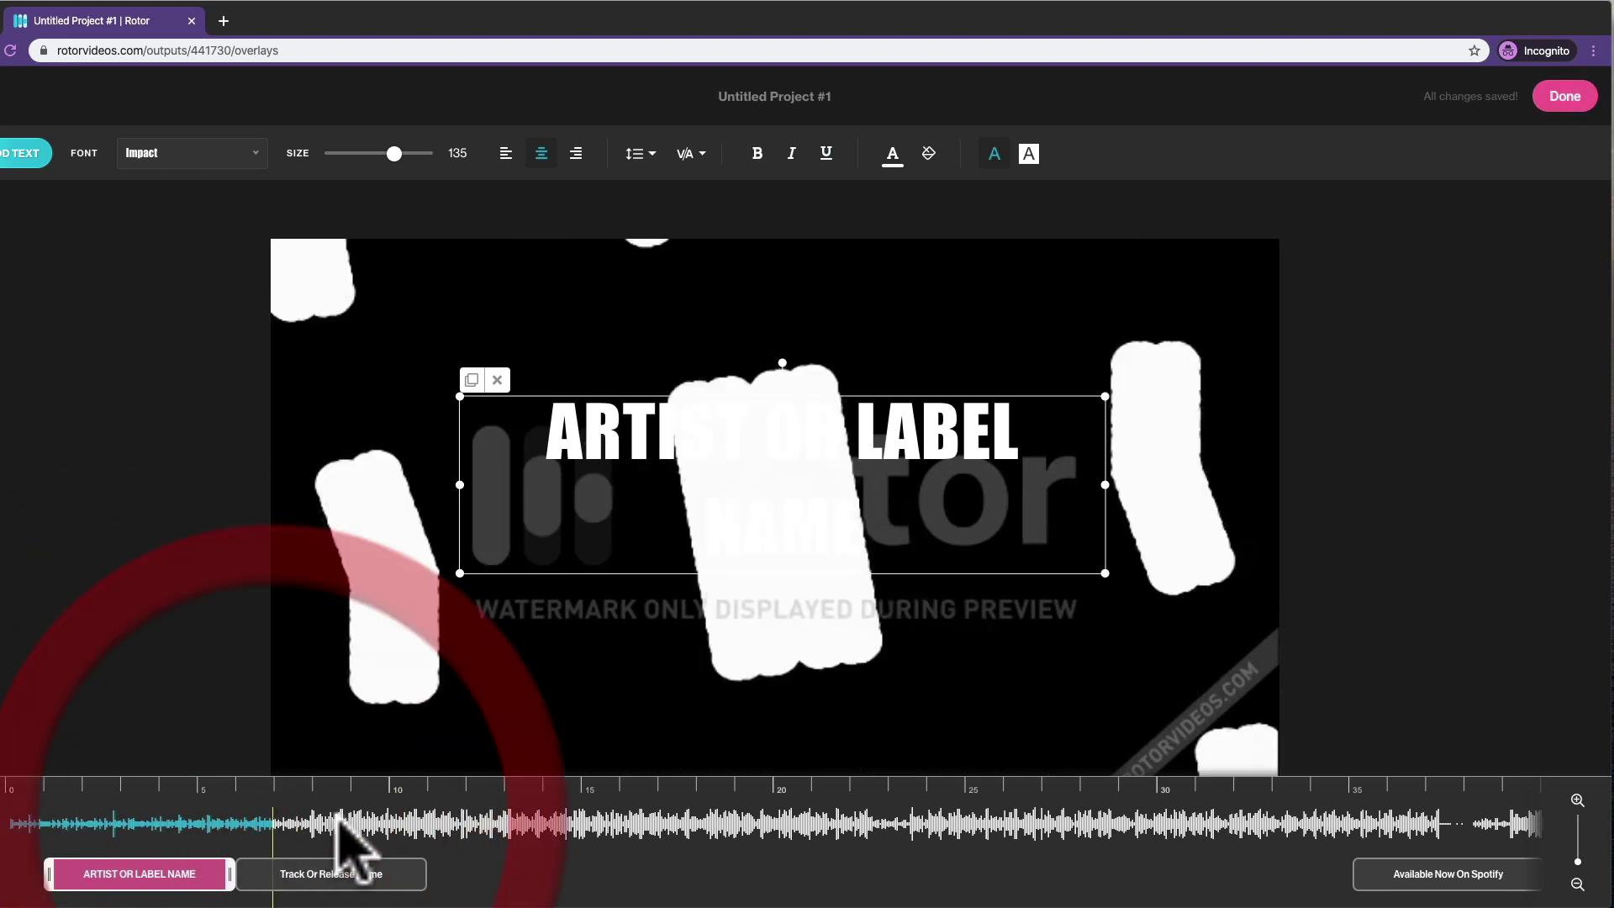
Change the track-title overlay to 'My Awesome Track' and colour it purple
{"action": "left_click", "coordinate": [330, 874]}
{"action": "double_click", "coordinate": [692, 521]}
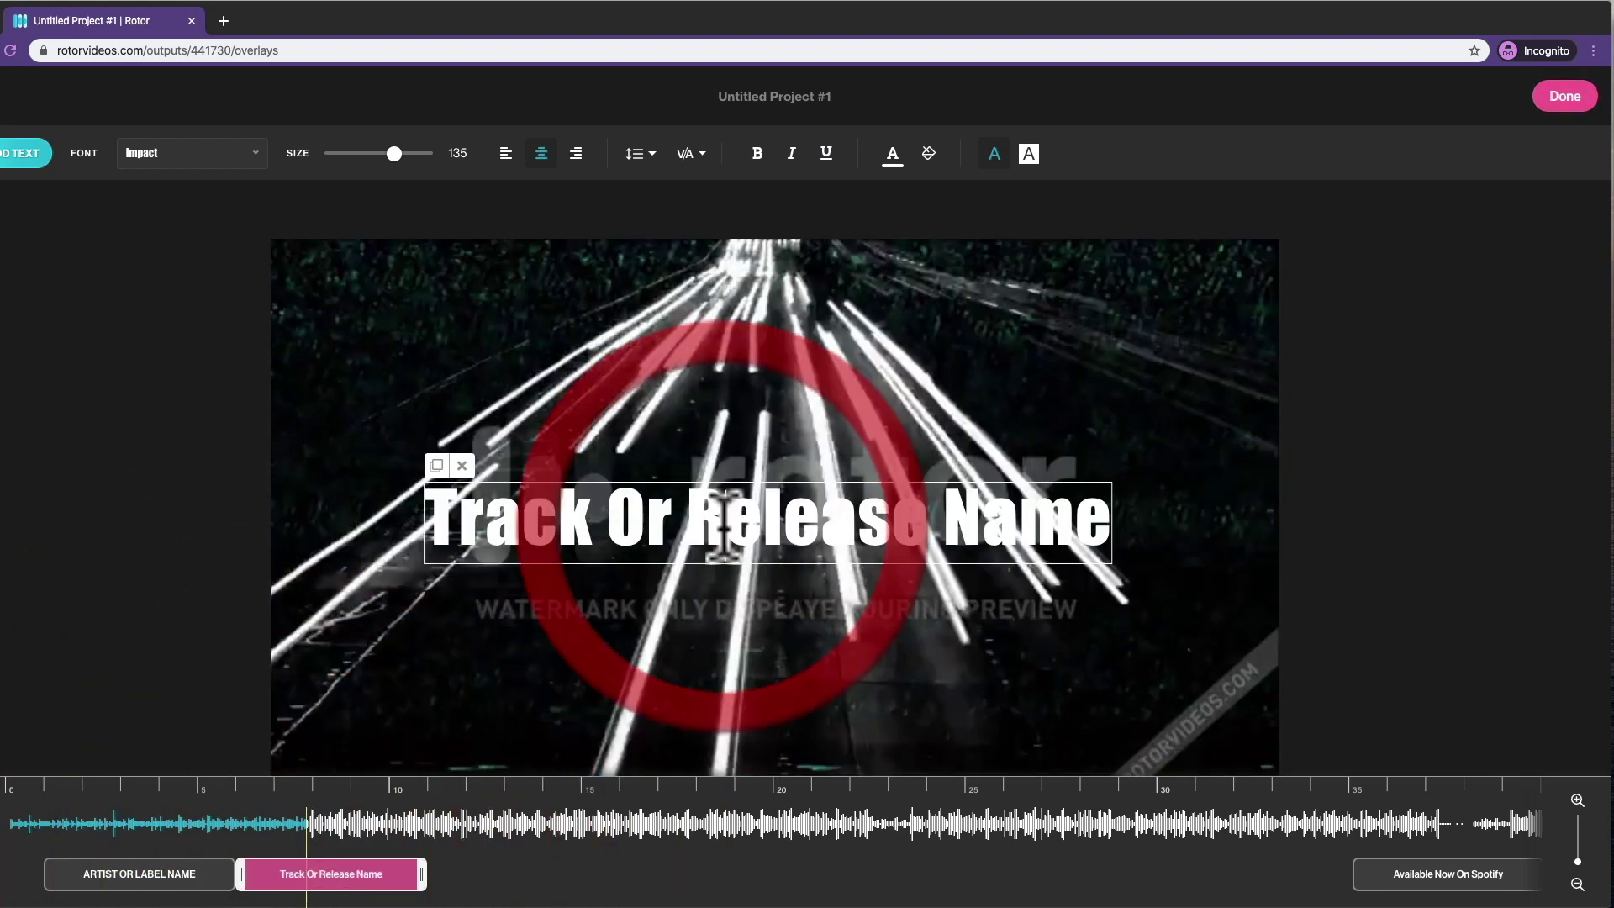
{"action": "key", "text": "ctrl+a"}
{"action": "type", "text": "My"}
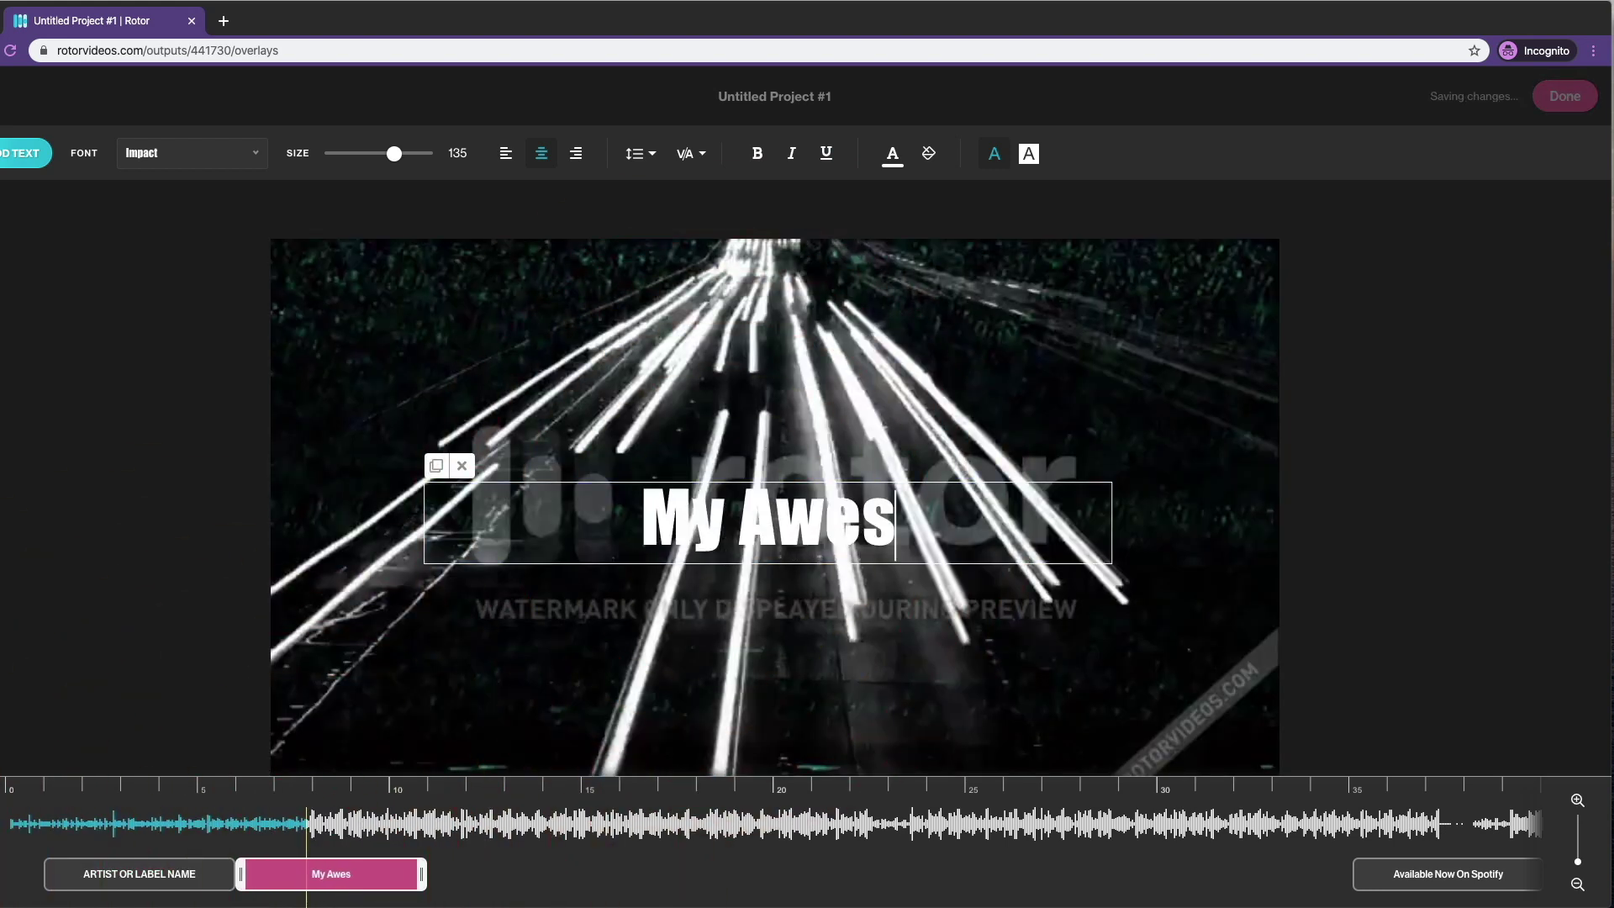
{"action": "key", "text": "ctrl+a"}
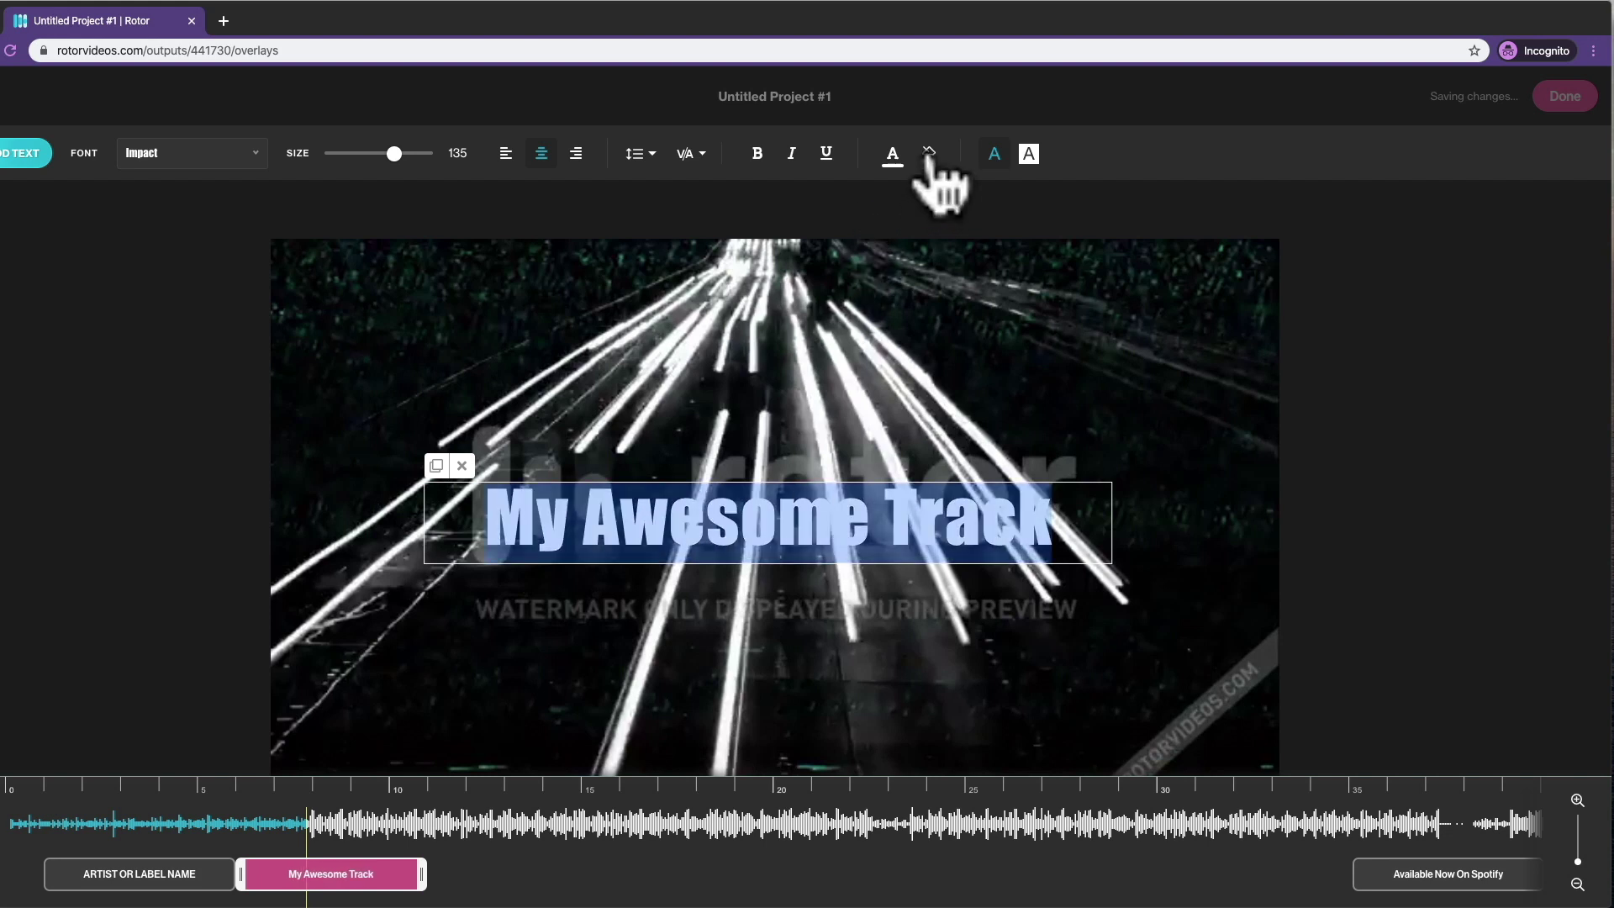
{"action": "left_click", "coordinate": [893, 152]}
{"action": "left_click", "coordinate": [936, 191]}
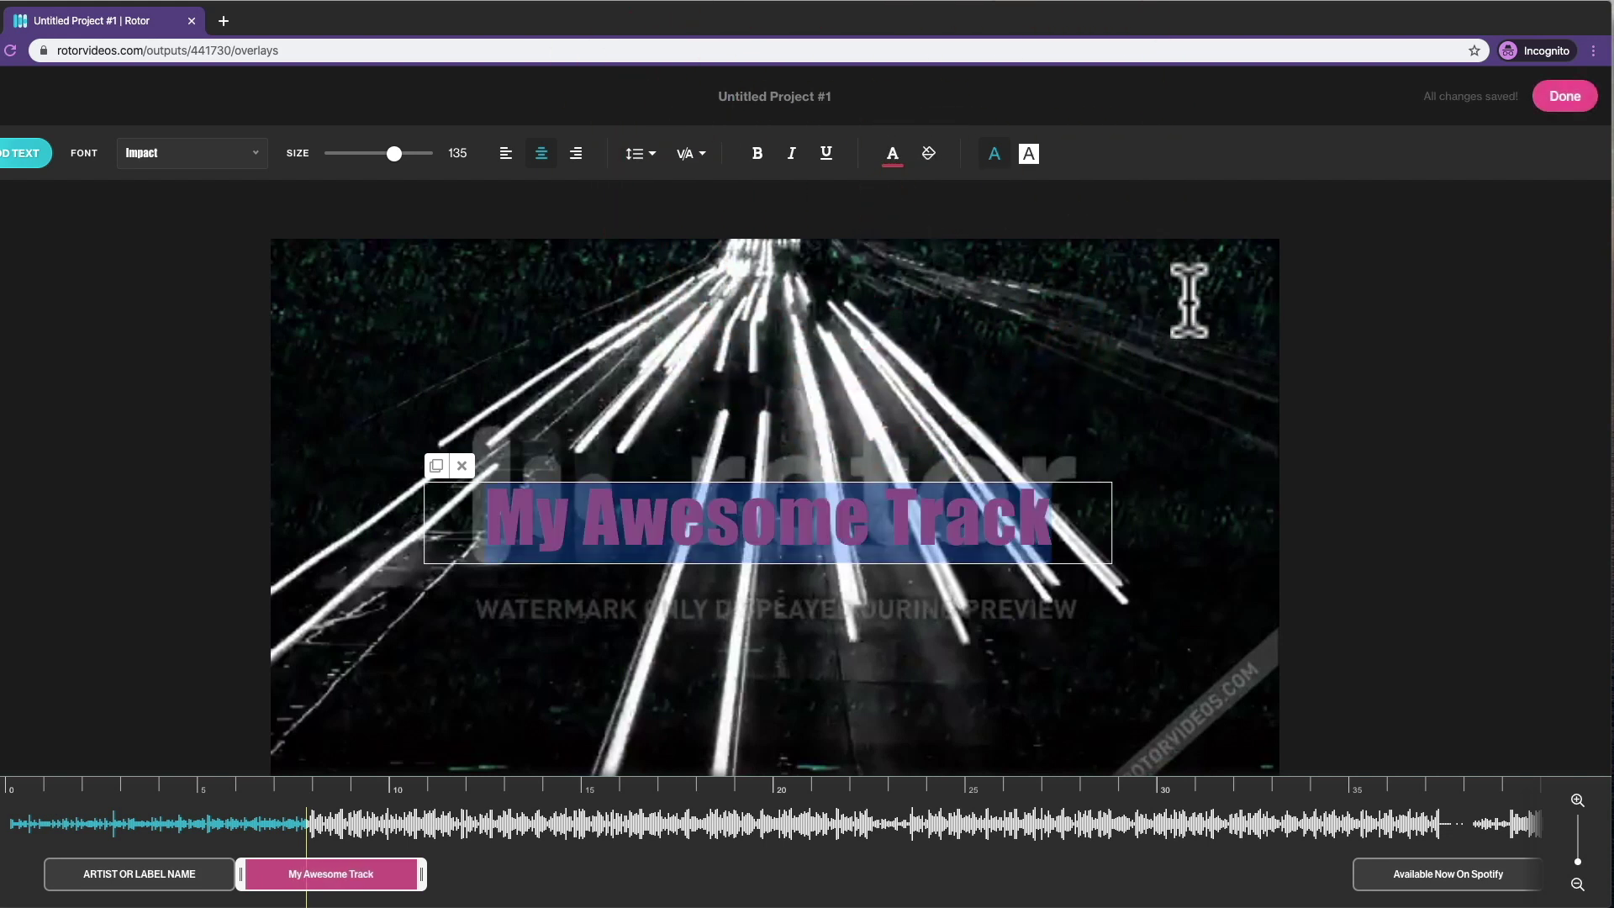